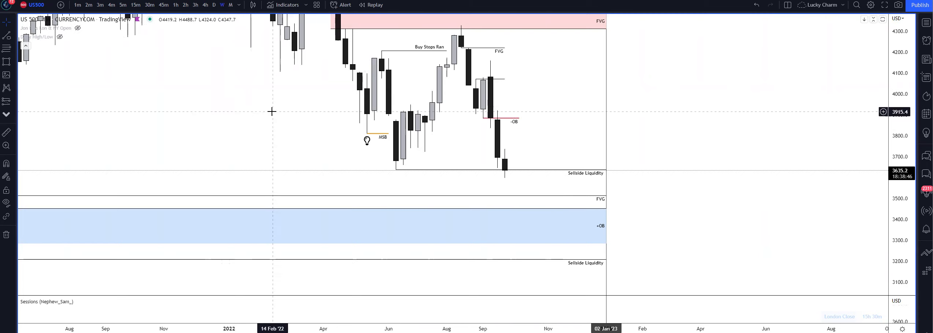
Examine the latest US 500 candles around the fair value gap on the daily and 4-hour timeframes.
left_click(215, 5)
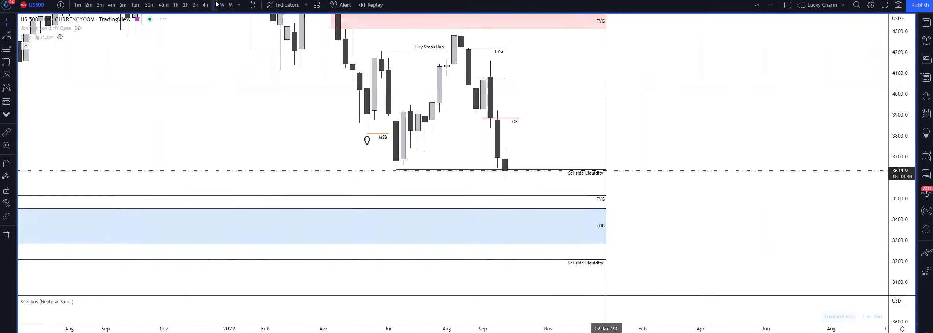
scroll(463, 113, "down", 6)
left_click_drag(900, 286, 900, 216)
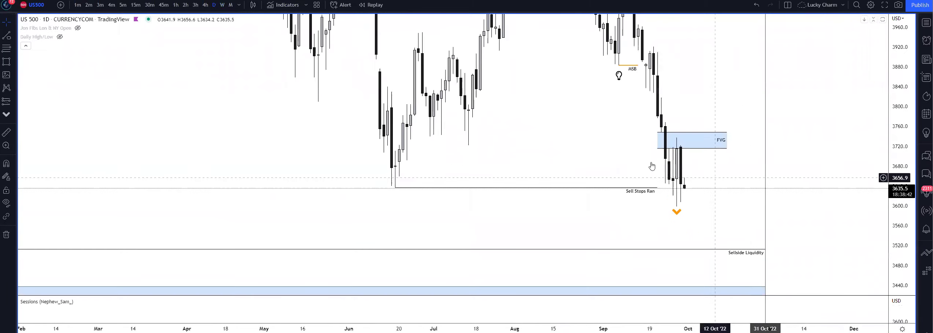
scroll(645, 165, "up", 5)
scroll(632, 164, "up", 3)
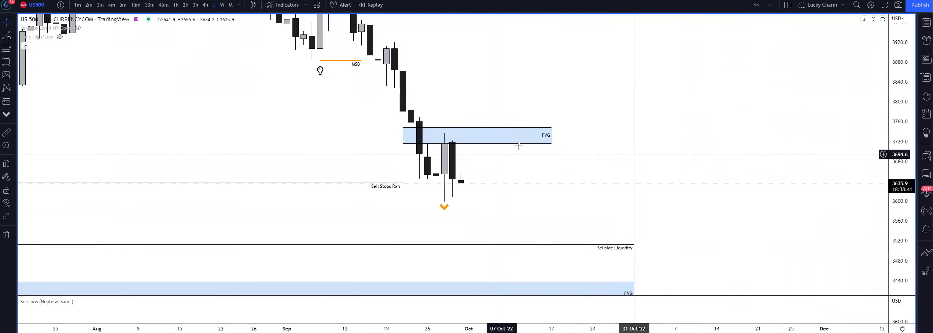
left_click(206, 5)
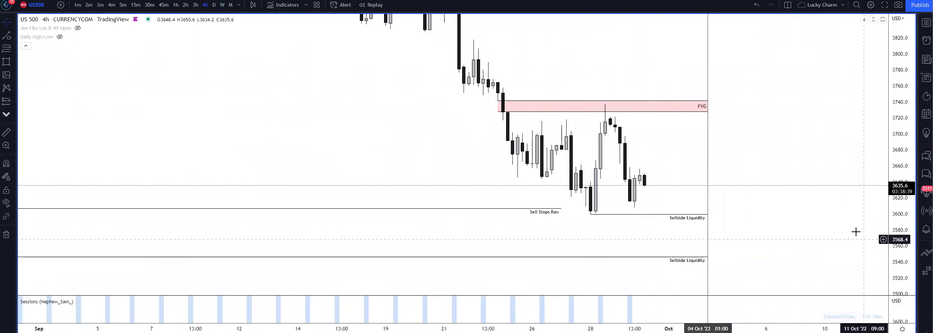
scroll(619, 151, "up", 2)
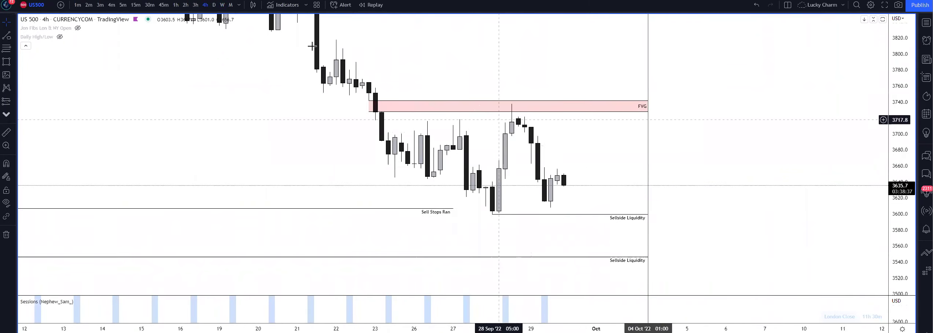
Delete the orange arrow marker below the 28 September candle on the US 500 daily chart.
left_click(214, 4)
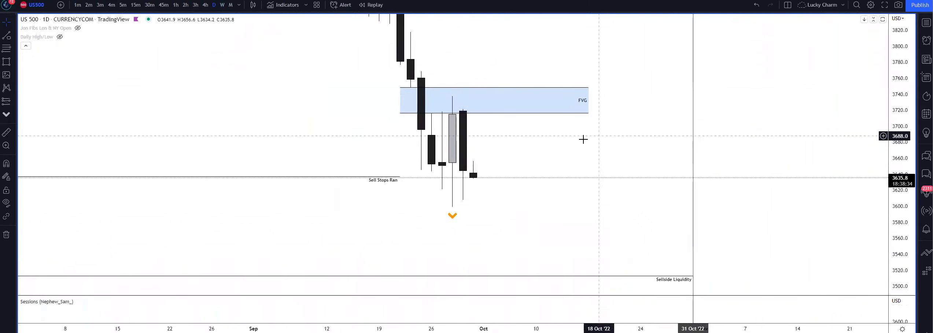
left_click_drag(903, 162, 898, 195)
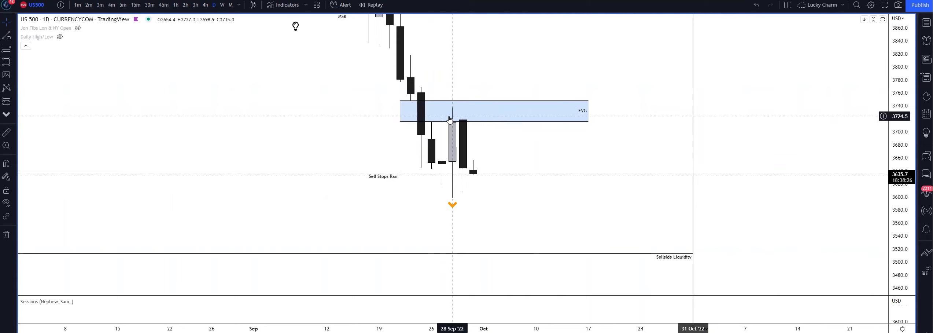
left_click(451, 116)
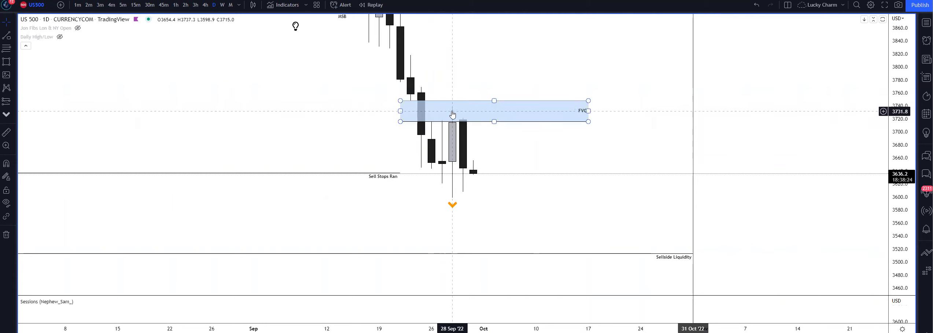
left_click(458, 122)
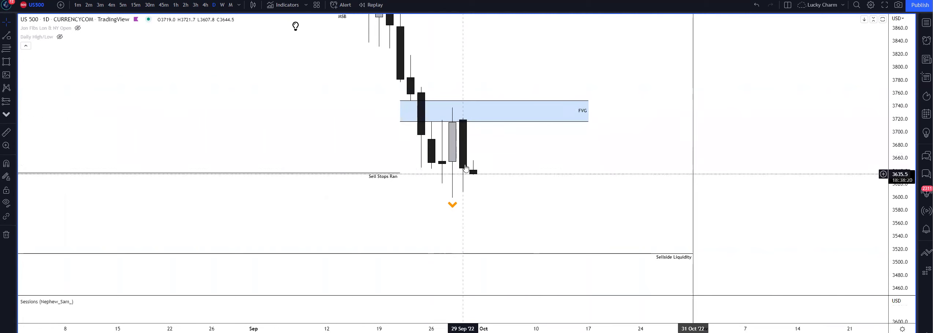
left_click(452, 205)
left_click(339, 6)
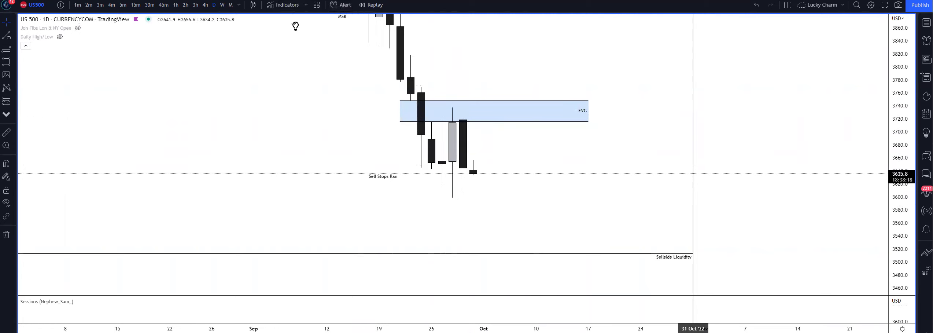
Check US 500 on the 4-hour timeframe and examine the latest weekly candles at the sellside liquidity level.
left_click(204, 5)
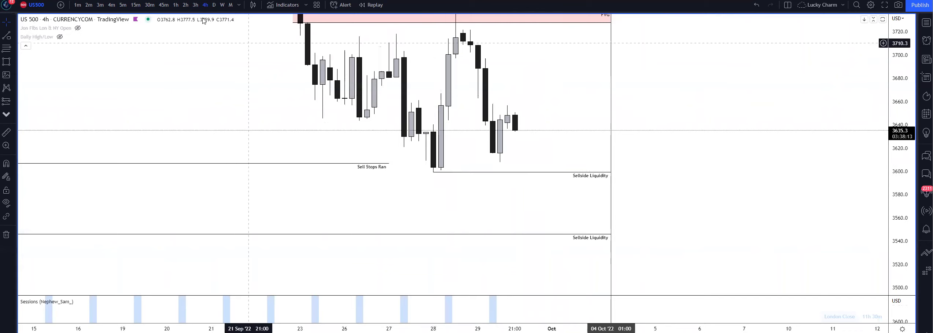
left_click(222, 5)
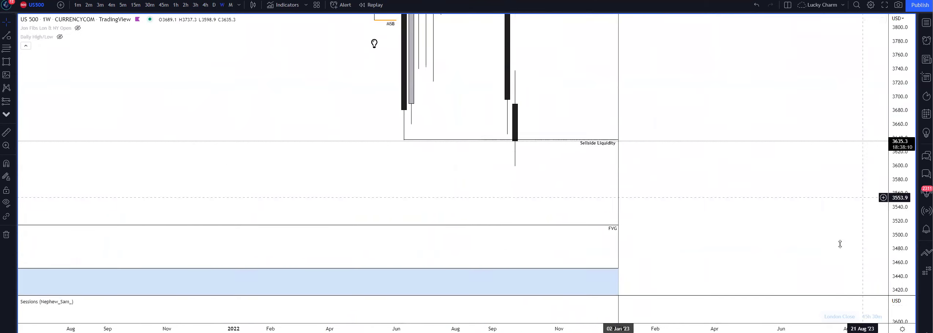
left_click_drag(721, 207, 810, 212)
scroll(571, 156, "up", 3)
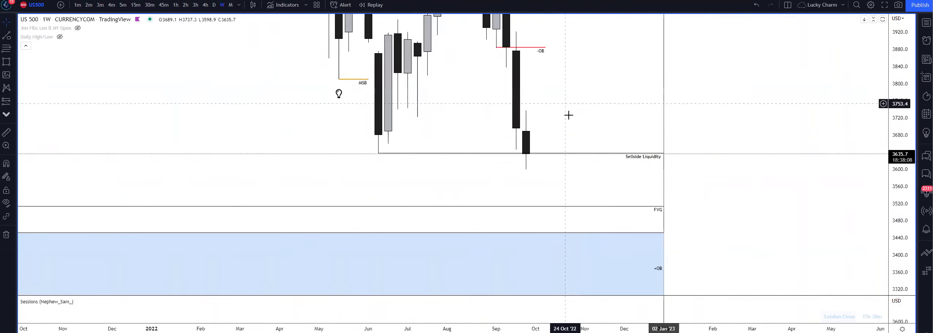
left_click_drag(568, 114, 566, 151)
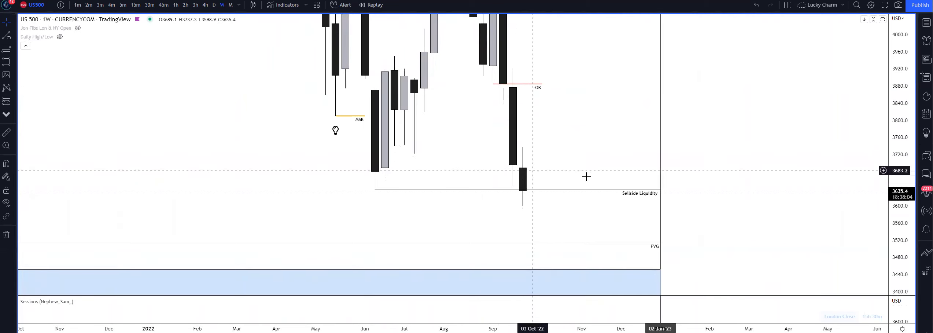
left_click_drag(587, 177, 567, 140)
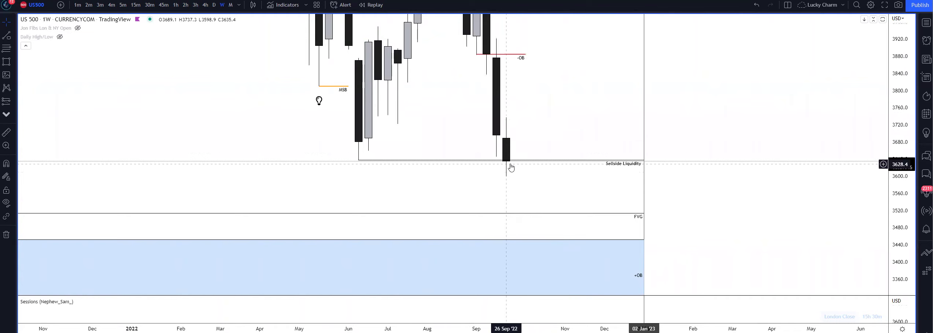
Open the US 100 weekly chart and inspect the candles around the June and September lows.
key("Down")
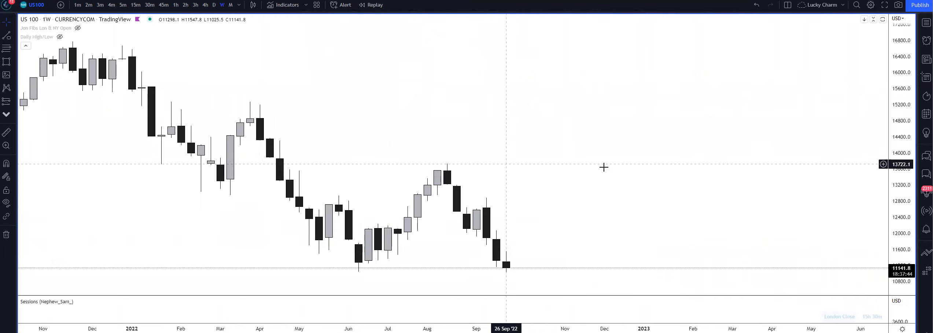
scroll(718, 133, "up", 2)
scroll(566, 153, "up", 3)
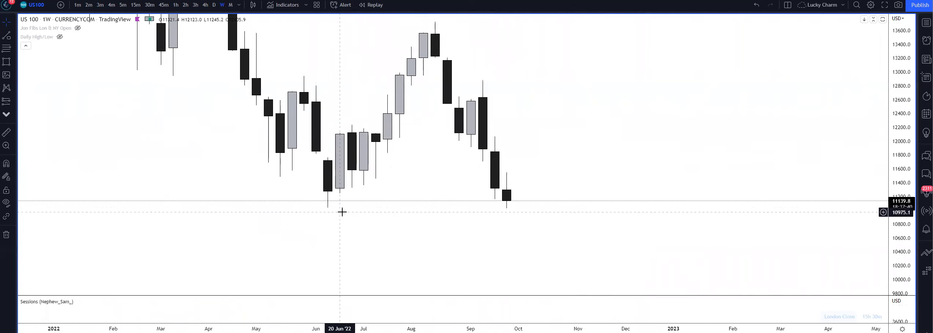
Switch US 100 to the 4-hour timeframe and examine its price action from the June low to late September.
left_click(214, 4)
left_click(206, 5)
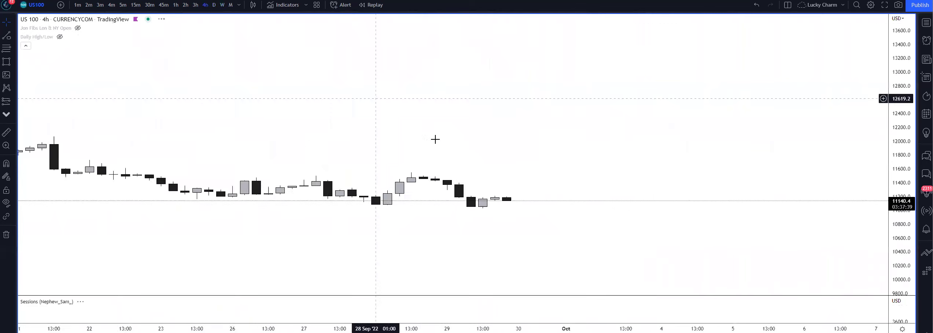
scroll(484, 173, "down", 5)
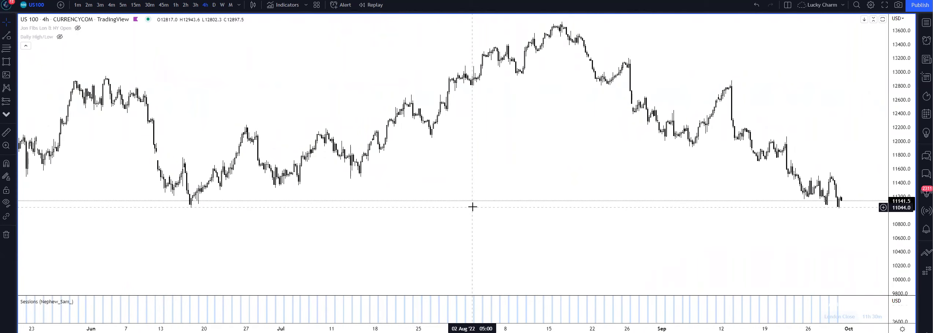
scroll(471, 207, "up", 5)
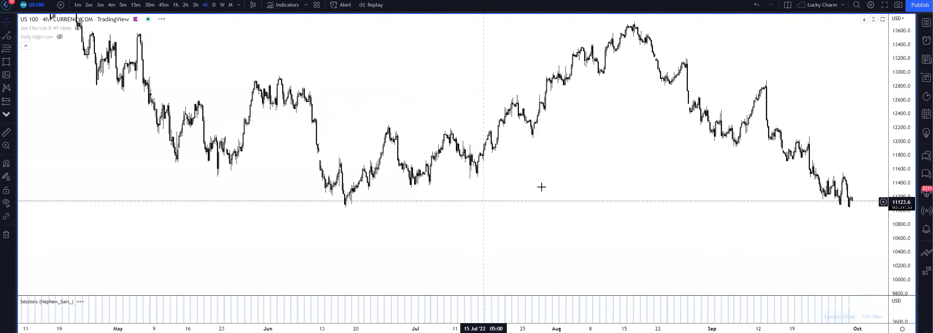
left_click_drag(850, 156, 656, 191)
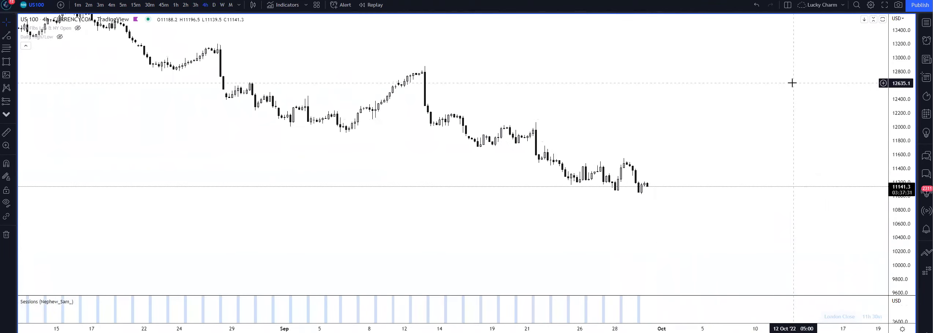
Open the US 30 (Dow Jones) chart and view it on the weekly timeframe.
key("Down")
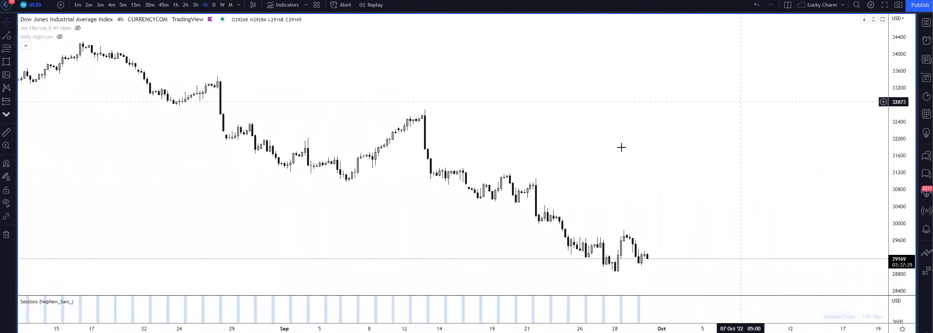
scroll(621, 147, "down", 5)
left_click(222, 5)
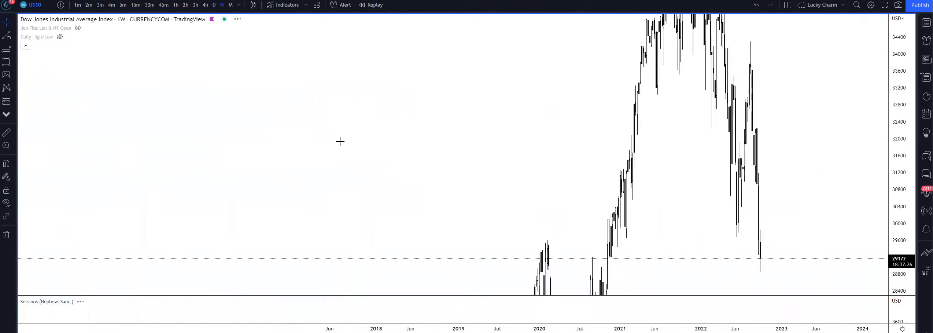
Return to the US 500 weekly chart and inspect the latest candles and the levels marked below price.
key("Down")
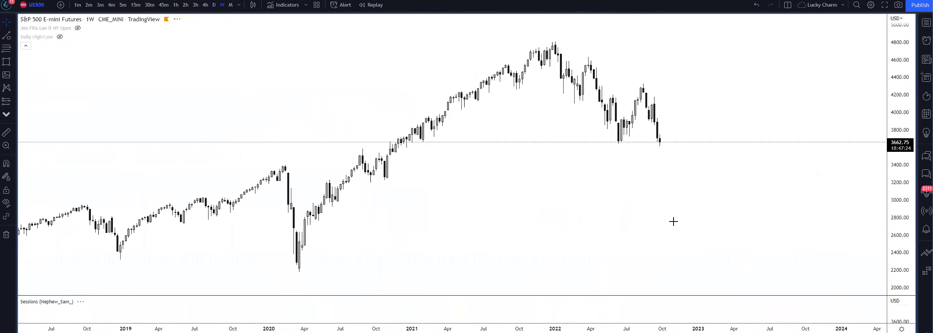
key("Down")
key("Up")
key("Down")
scroll(666, 220, "up", 8)
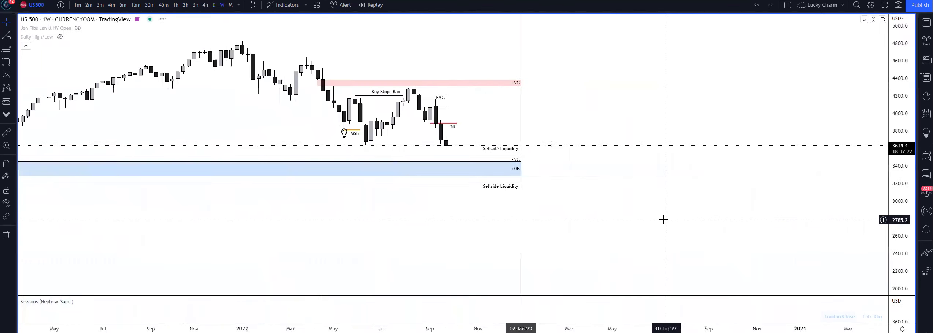
left_click_drag(898, 248, 854, 114)
left_click_drag(473, 126, 735, 153)
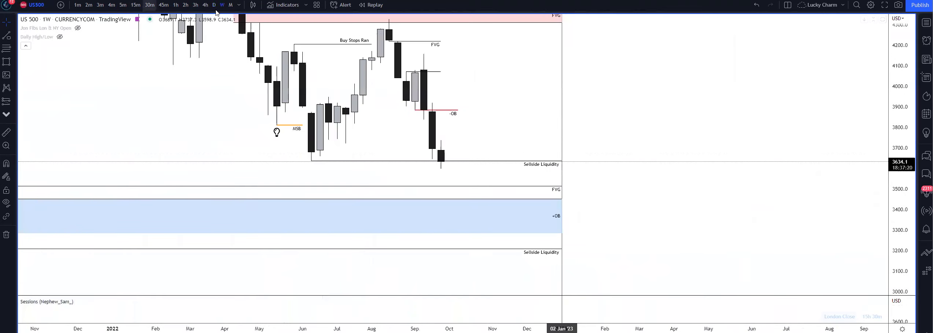
Switch US 500 to the daily timeframe and examine the late-September candles against the blue fair value gap.
left_click(214, 4)
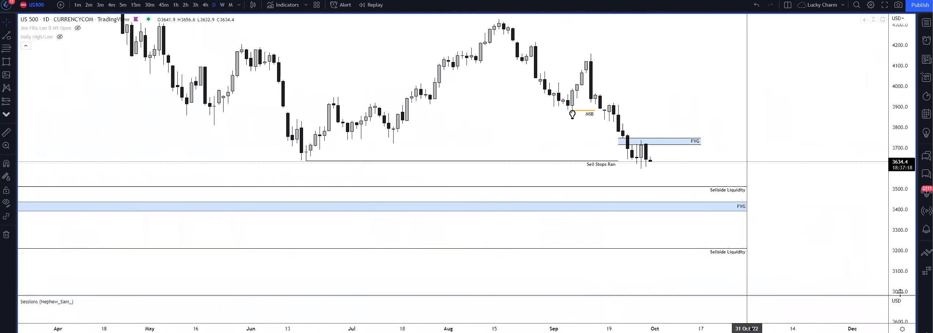
left_click_drag(738, 295, 776, 300)
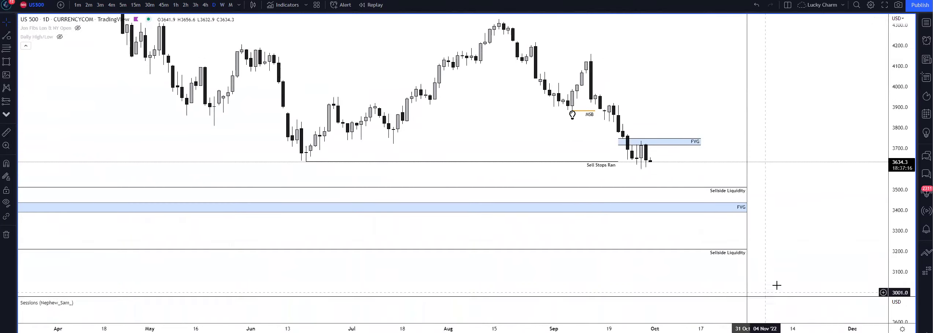
left_click_drag(906, 276, 907, 119)
scroll(708, 150, "up", 11)
left_click_drag(222, 155, 485, 154)
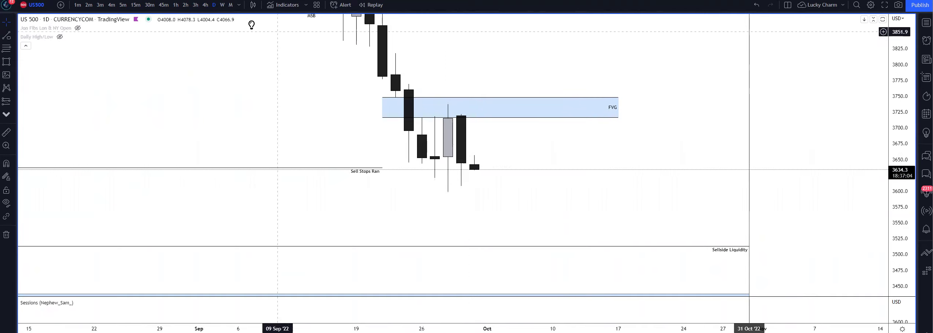
Switch US 500 to the 4-hour timeframe and examine price between the red fair value gap and the sellside liquidity.
left_click(205, 4)
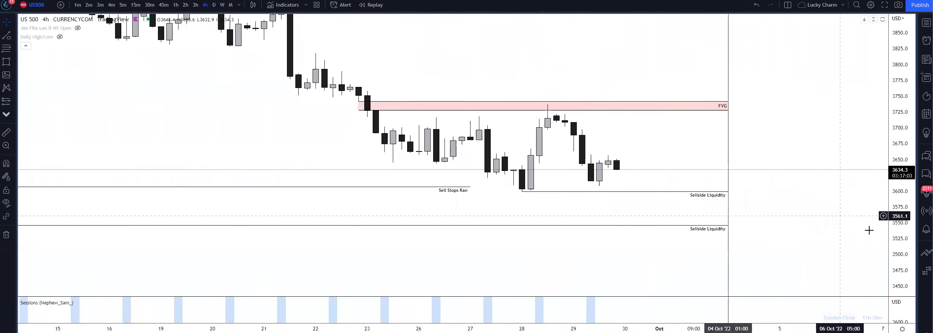
left_click_drag(896, 225, 862, 134)
scroll(621, 132, "up", 2)
left_click_drag(549, 121, 576, 149)
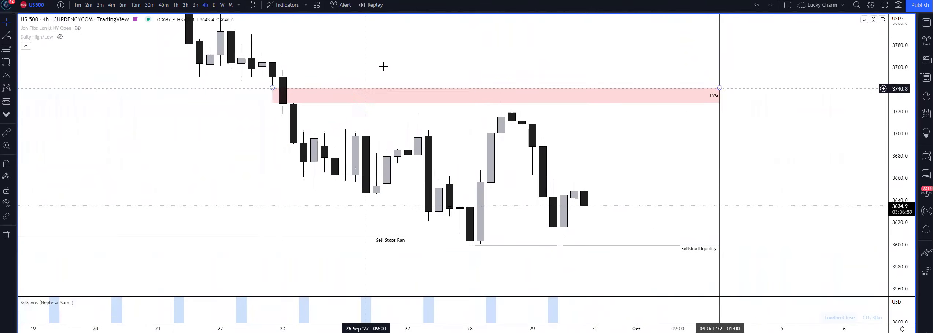
left_click_drag(327, 59, 279, 79)
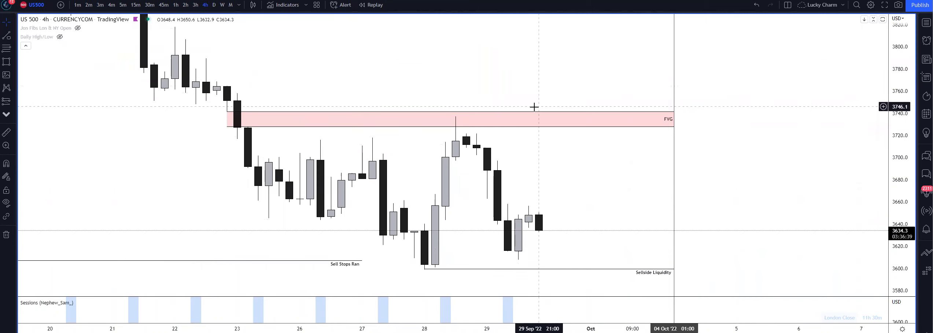
Switch US 500 to the 1-hour timeframe and examine the 28–29 September swing between the buyside and sellside liquidity levels.
left_click(176, 5)
left_click_drag(490, 107, 383, 48)
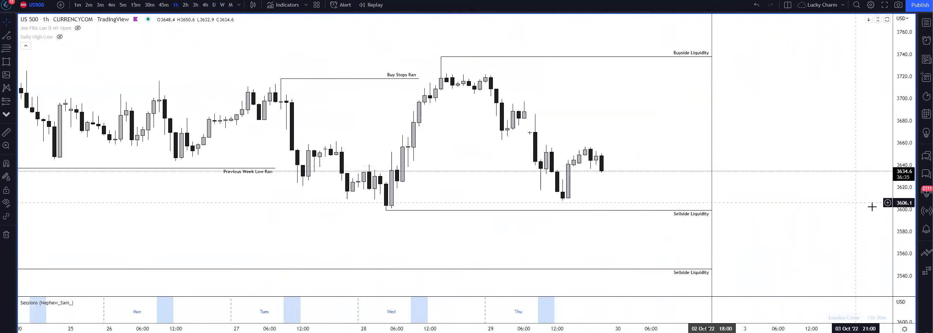
left_click_drag(898, 211, 871, 129)
left_click_drag(628, 116, 700, 195)
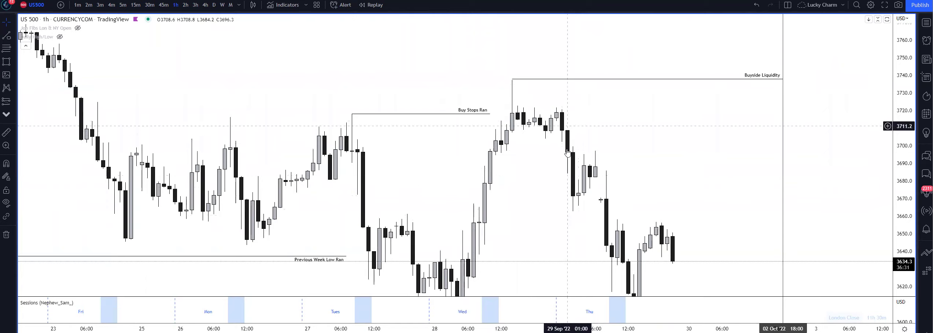
left_click_drag(616, 155, 527, 74)
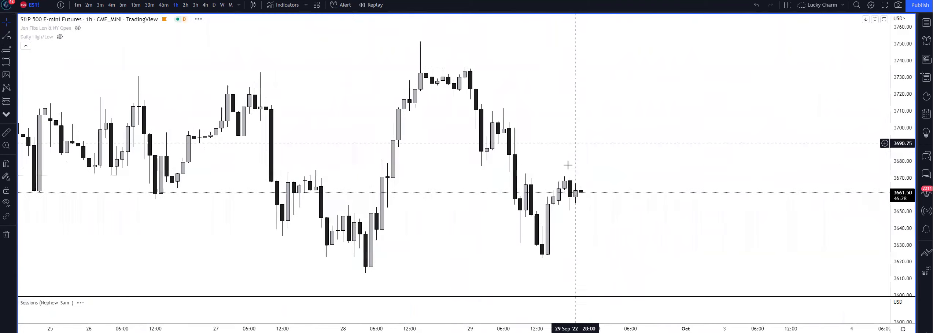
Examine the S&P 500 E-mini Futures 1-hour candles from 27 to 29 September.
left_click_drag(561, 115, 644, 109)
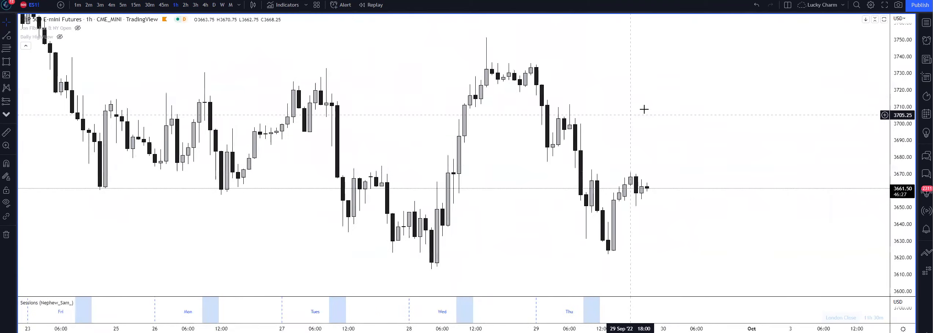
scroll(623, 118, "up", 3)
left_click_drag(552, 115, 565, 107)
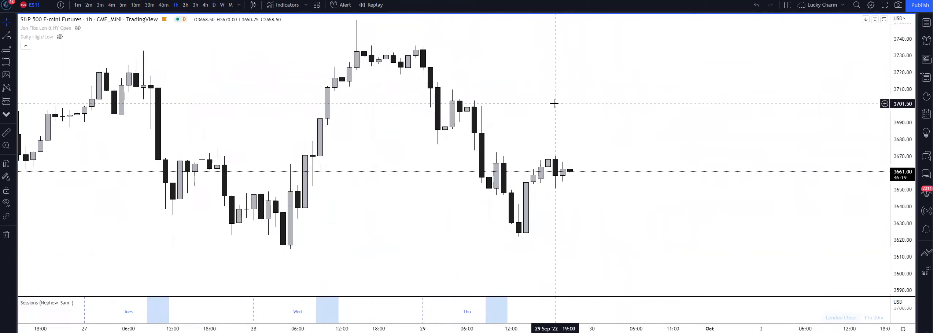
Switch the S&P 500 E-mini Futures chart to the 15-minute timeframe and examine the decline from the 28 September high into 29 September.
left_click(150, 4)
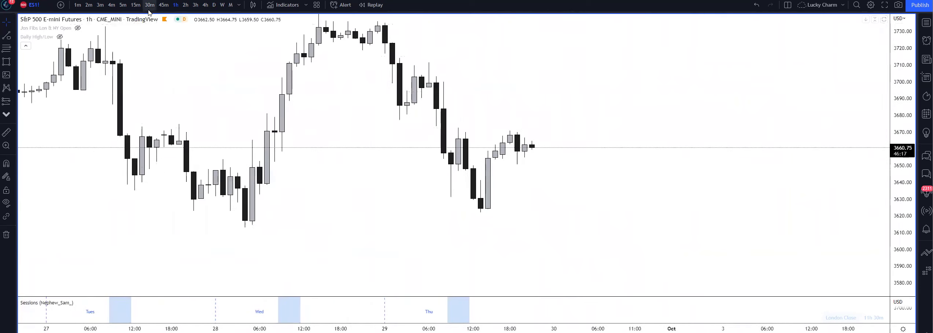
left_click(136, 5)
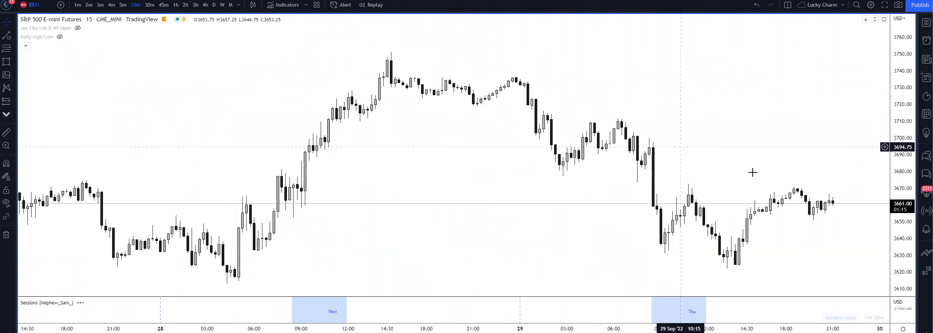
left_click_drag(896, 267, 896, 201)
scroll(610, 142, "up", 3)
left_click_drag(608, 142, 650, 133)
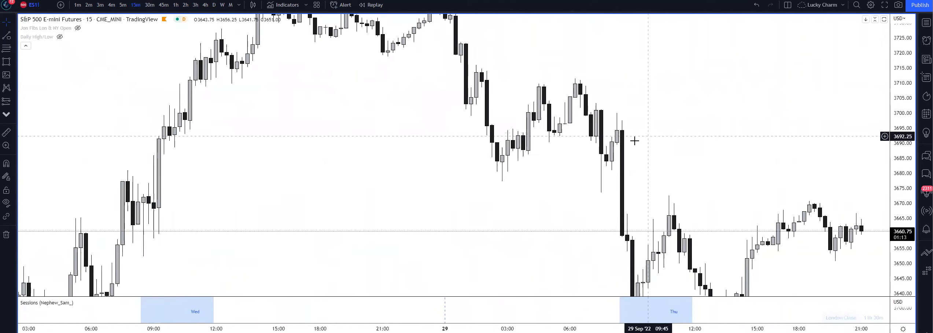
scroll(623, 136, "up", 3)
left_click_drag(588, 129, 608, 158)
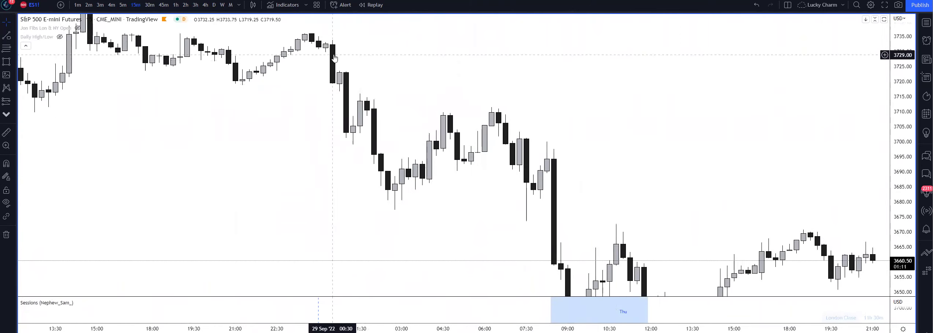
scroll(167, 47, "down", 4)
left_click_drag(424, 69, 399, 90)
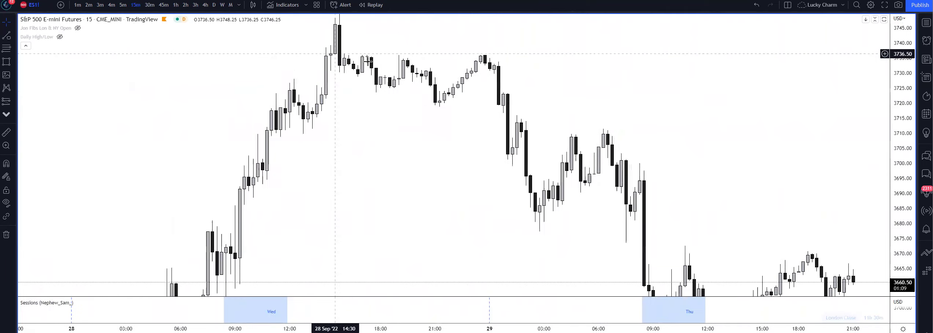
Draw a horizontal info line at 3719.00 under the late 28 September swing low, from 21:15 to 23:45, and colour it orange.
scroll(482, 109, "up", 3)
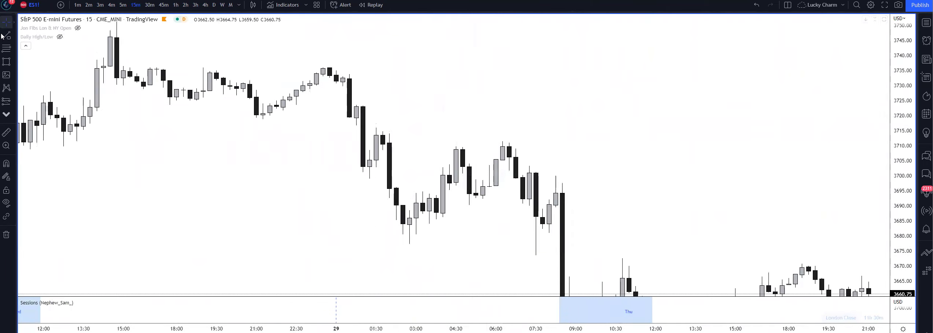
left_click(260, 120)
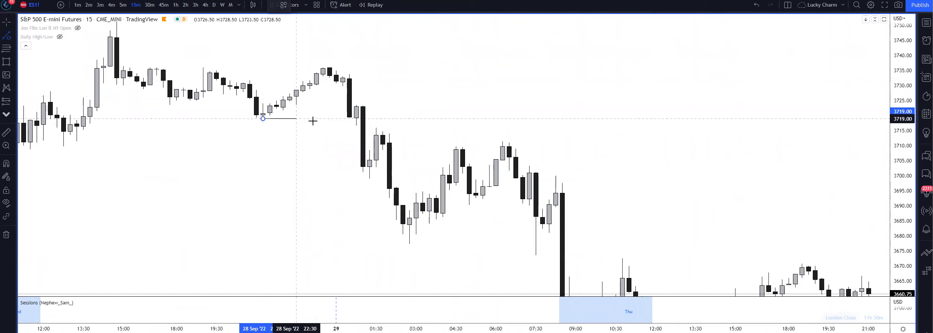
left_click(329, 120)
left_click(318, 33)
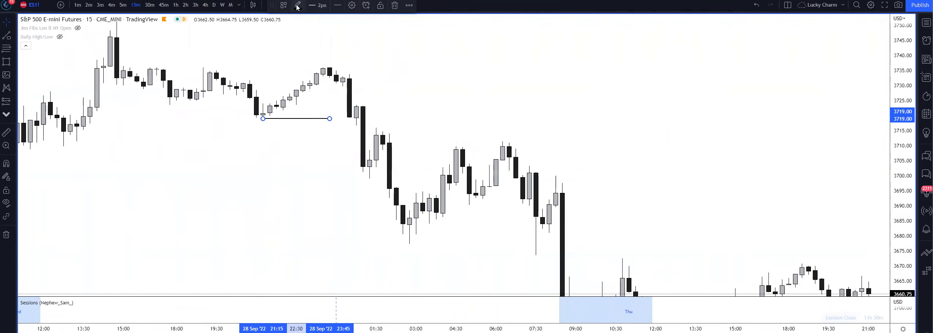
left_click(298, 6)
left_click(307, 33)
left_click(370, 60)
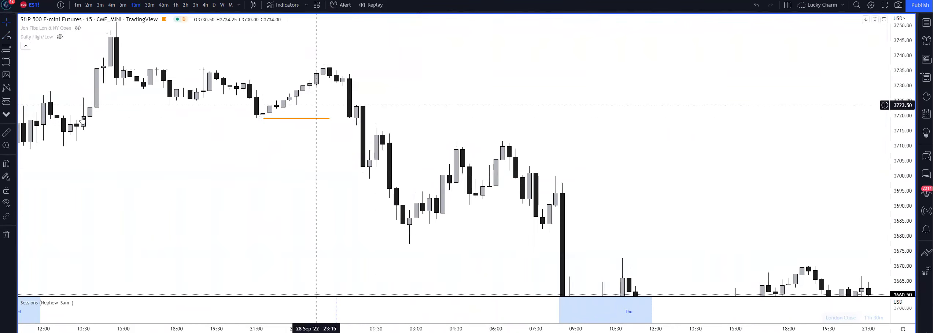
Add the text label "MSB" to the orange line beneath the swing low.
double_click(273, 119)
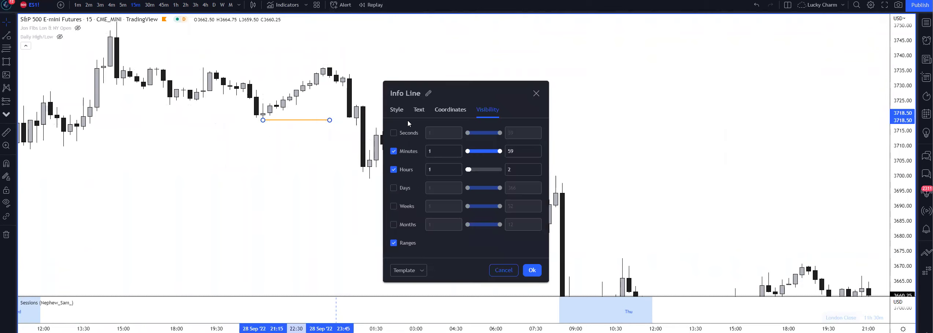
left_click(418, 110)
type("MSB")
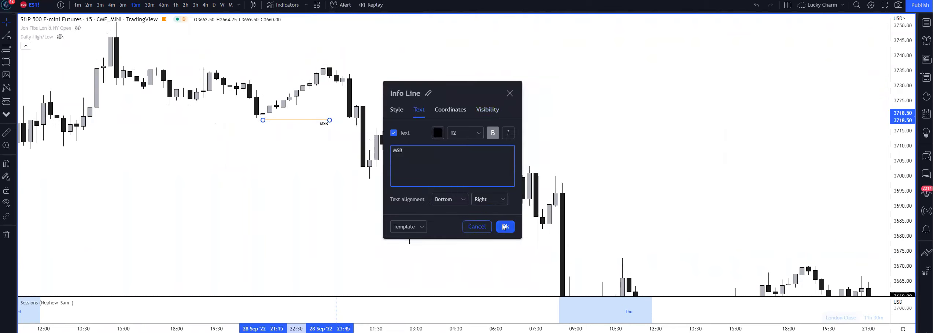
left_click(506, 226)
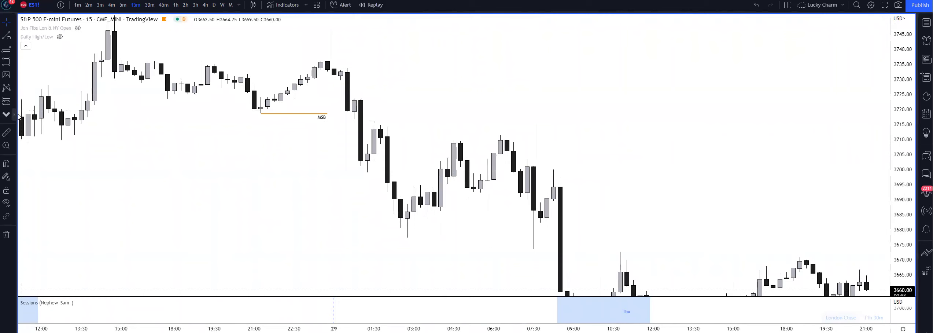
Place an orange light bulb icon just below the start of the MSB line.
left_click(15, 114)
left_click(47, 116)
left_click(261, 122)
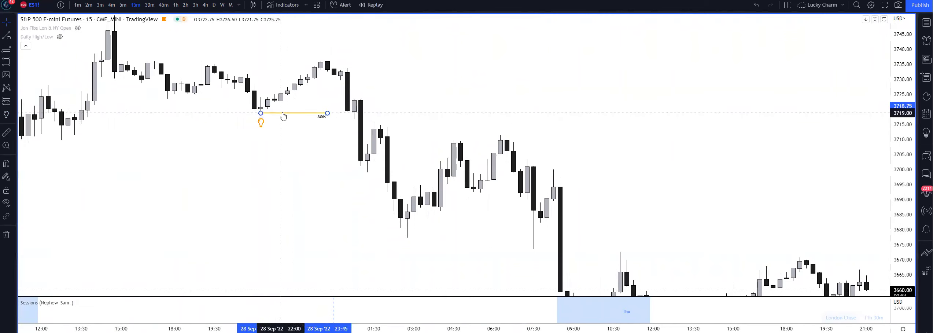
Draw a red rectangle from 3716.75 at 29 Sep 00:45 to 3708.50 at 03:30 and put it behind the candles.
scroll(345, 98, "down", 6)
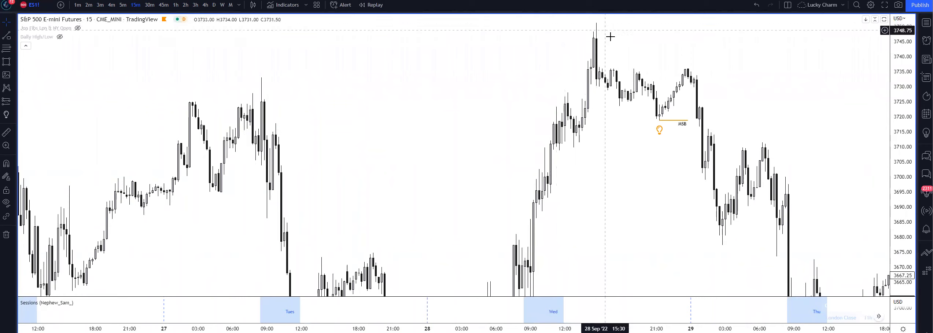
scroll(631, 142, "up", 3)
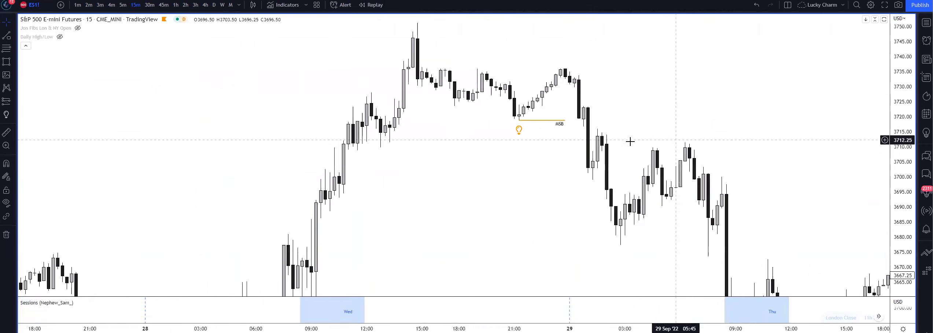
scroll(631, 142, "up", 2)
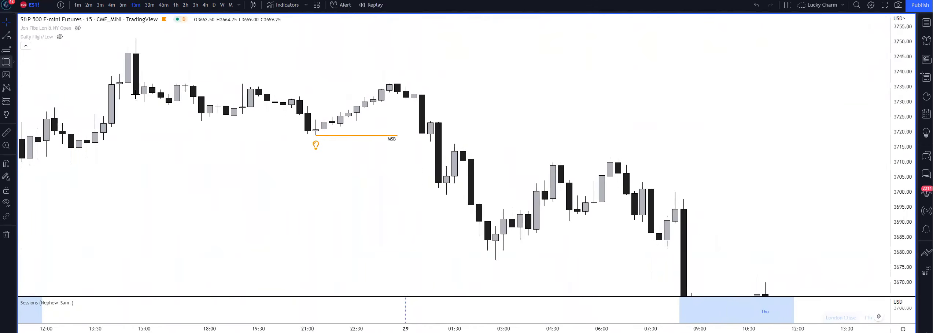
left_click(6, 62)
left_click_drag(446, 146, 520, 168)
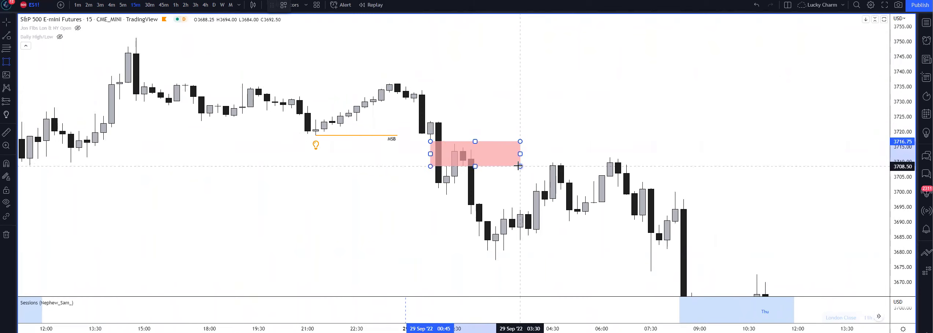
left_click(410, 6)
mouse_move(425, 20)
left_click(483, 37)
Examine the 28 September rally from its early-morning low up to the swing above the MSB line.
scroll(514, 92, "down", 3)
left_click_drag(512, 91, 514, 91)
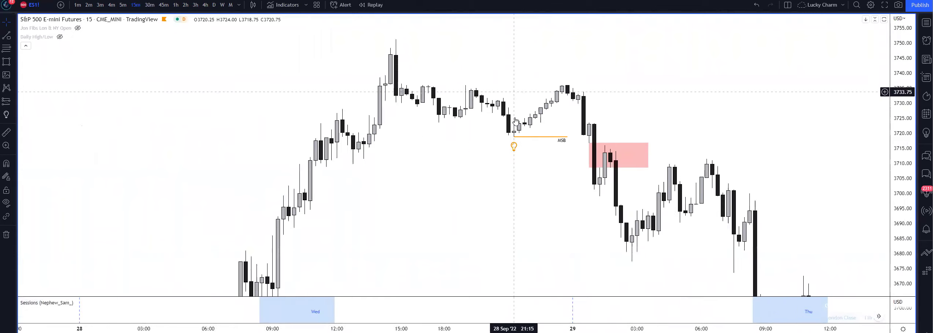
scroll(514, 121, "down", 1)
left_click_drag(467, 207, 423, 139)
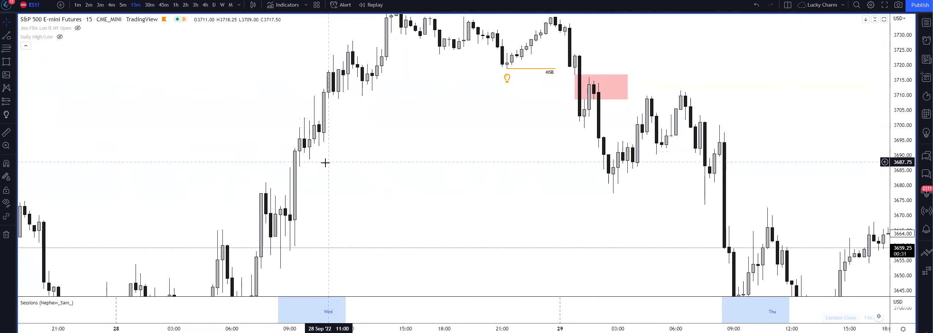
left_click_drag(304, 195, 309, 123)
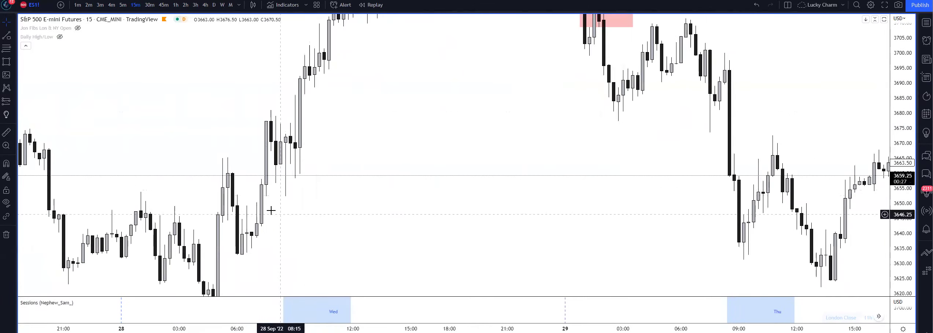
left_click_drag(321, 204, 377, 138)
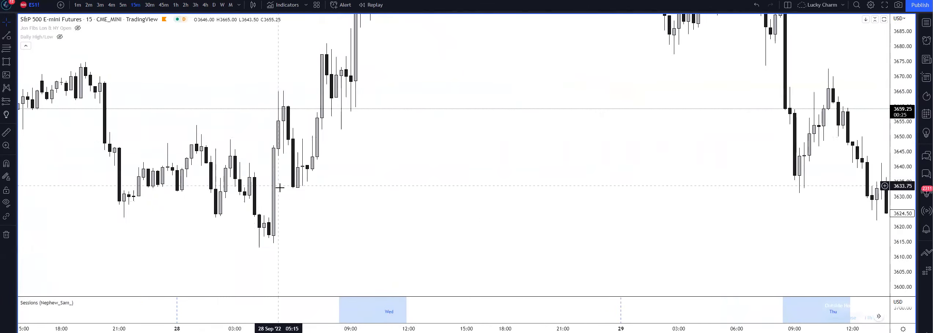
left_click_drag(477, 128, 343, 293)
Extend the end of the red rectangle below the MSB line to 29 Sep 09:15.
scroll(440, 146, "up", 3)
left_click_drag(504, 73, 531, 81)
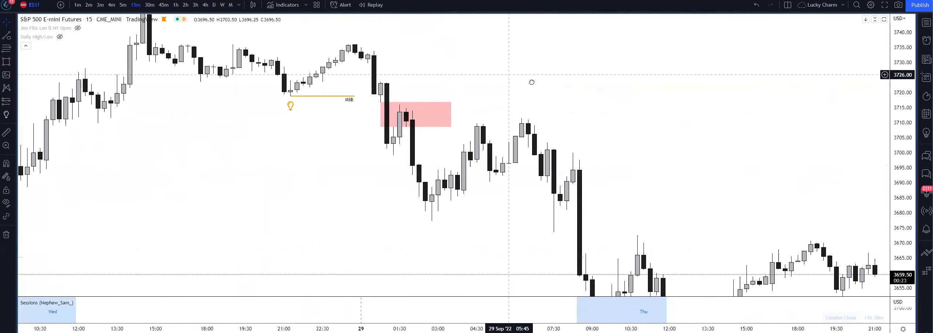
left_click_drag(475, 121, 624, 121)
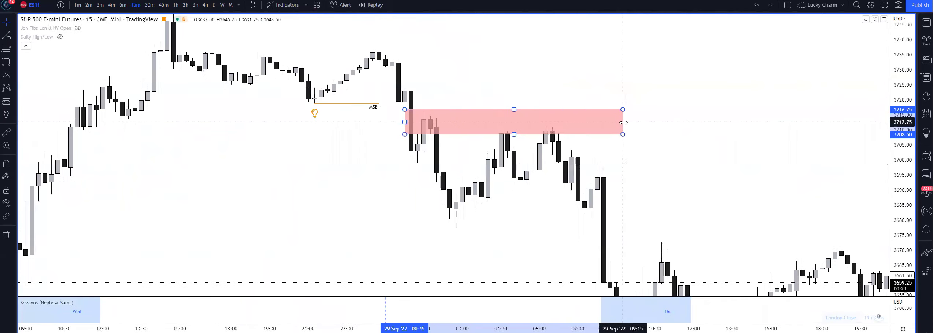
left_click(525, 79)
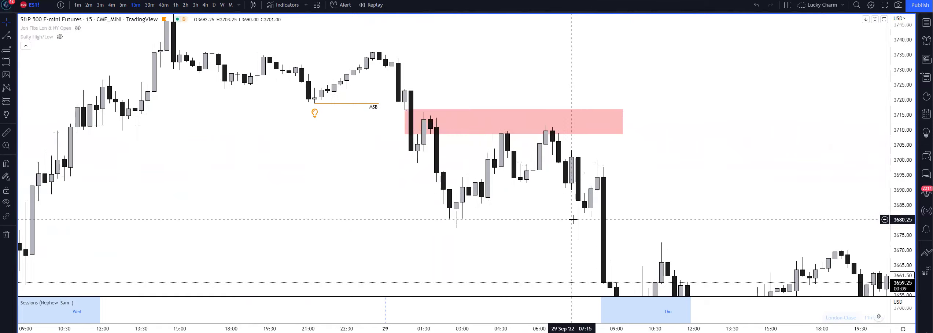
Draw a second red rectangle from 3703.50 at 29 Sep 07:15 down to about 3690.50, ending at about 10:00.
left_click_drag(715, 189, 683, 140)
scroll(569, 135, "up", 2)
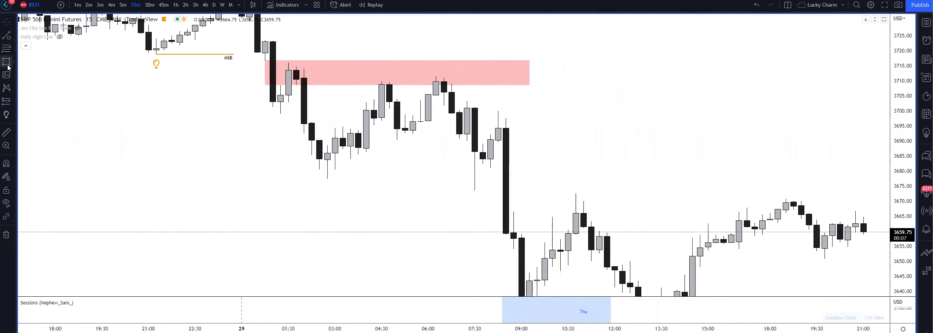
key("alt+shift+r")
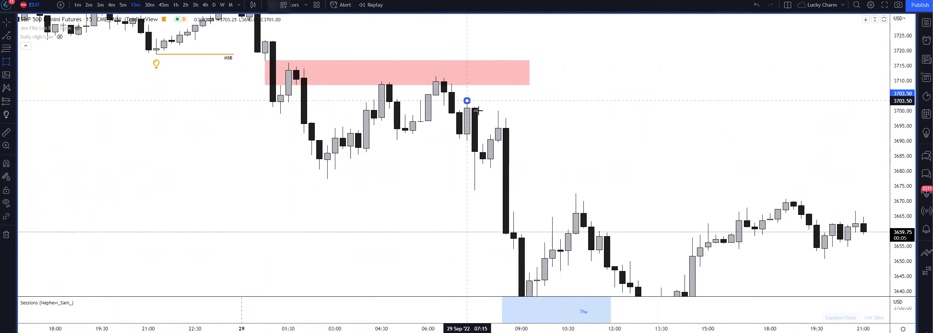
left_click_drag(478, 110, 552, 139)
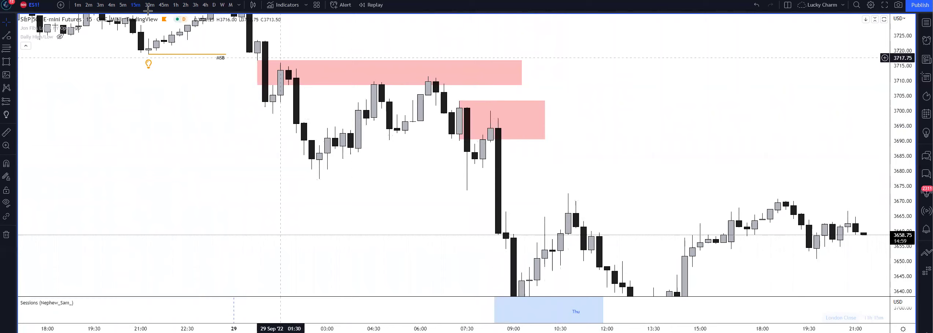
Switch the chart to the 5-minute timeframe and examine the 29 September candles around the second red rectangle and the sell-off below it.
left_click(123, 5)
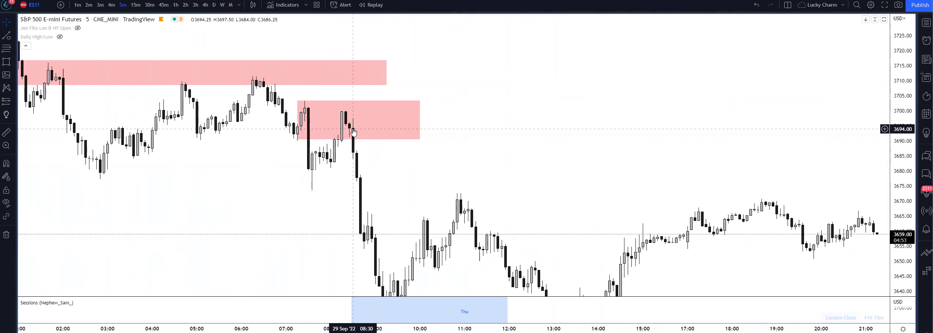
scroll(353, 130, "left", 3)
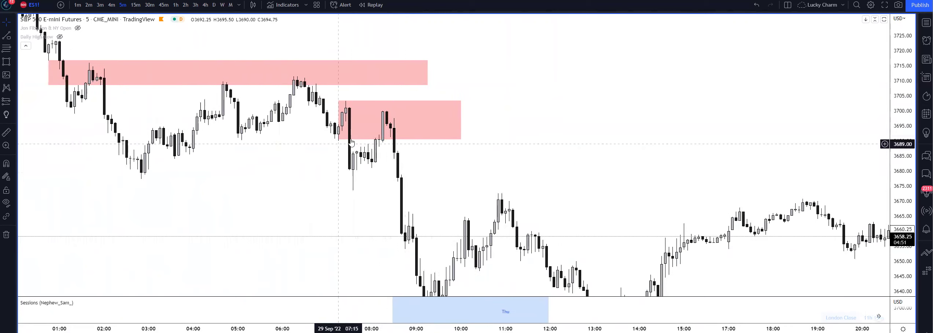
left_click(339, 127)
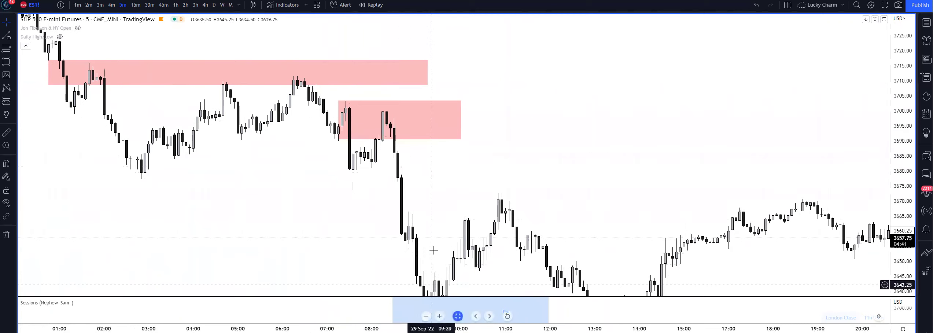
left_click_drag(435, 187, 446, 129)
Return to the 15-minute timeframe and examine the 29 September price action below the second red rectangle.
left_click(135, 5)
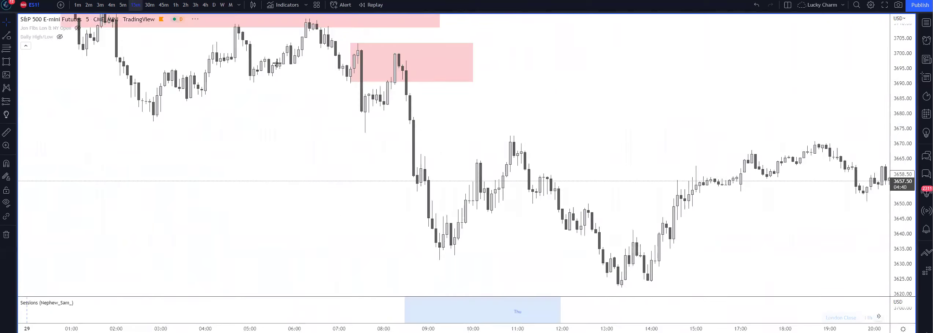
scroll(682, 104, "up", 5)
left_click_drag(719, 113, 555, 96)
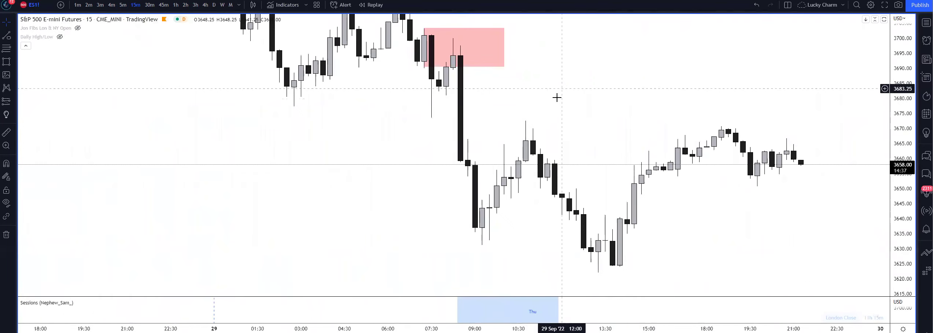
left_click_drag(594, 124, 502, 140)
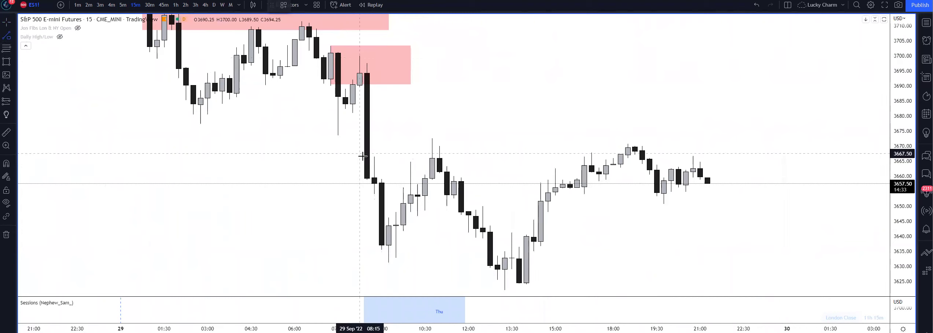
Draw horizontal orange trend lines at about 3666.50 and 3689.50 ending at 29 Sep 12:45, and delete the red rectangle starting at 3703.50.
left_click_drag(370, 156, 490, 157)
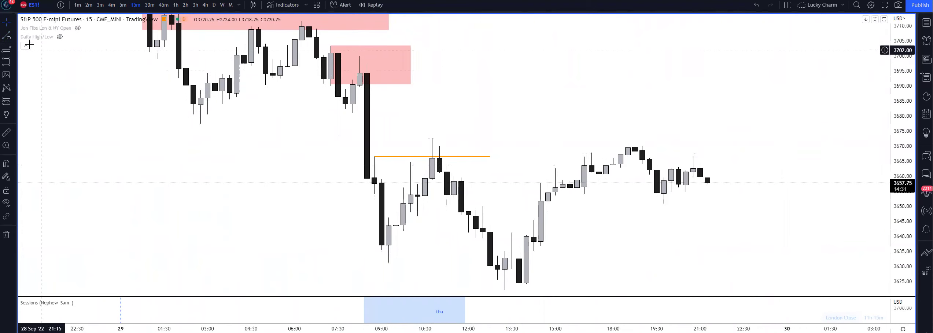
left_click(7, 38)
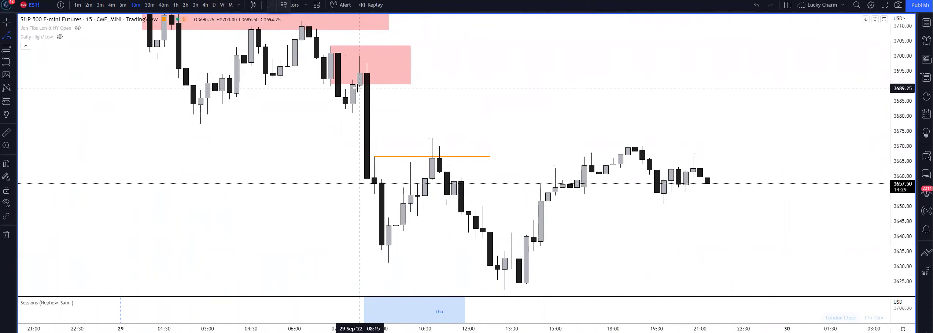
mouse_move(360, 87)
left_mouse_down()
mouse_move(486, 104)
mouse_move(489, 87)
left_mouse_up()
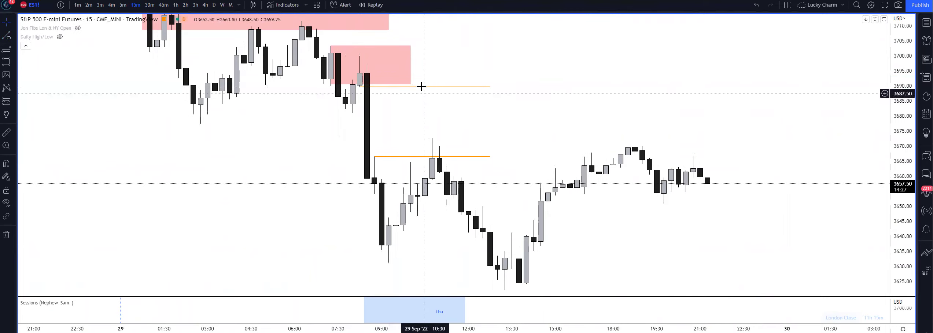
left_click(410, 79)
key("Delete")
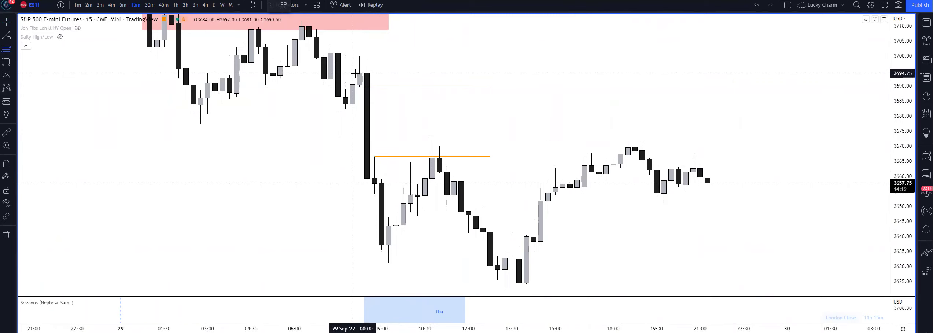
Draw a Fibonacci retracement from 3694.25 to 3637.00 and place a short position with entry 3669.25, stop 3679.25 and target 3646.50.
left_click(417, 245)
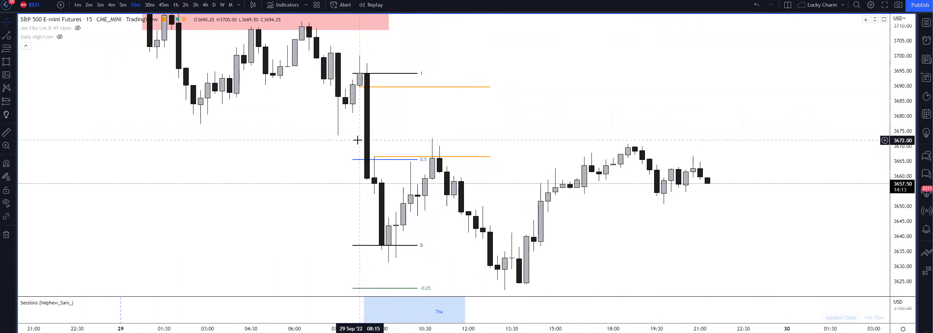
left_click(12, 100)
left_click(43, 116)
left_click(235, 151)
left_click_drag(275, 154, 422, 154)
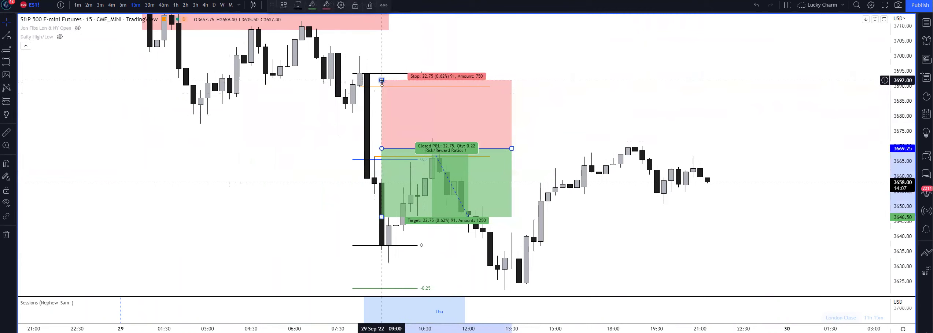
left_click_drag(382, 80, 359, 116)
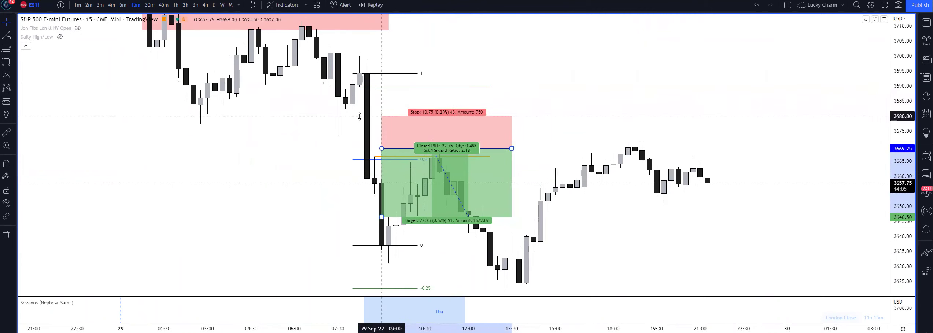
left_click(448, 97)
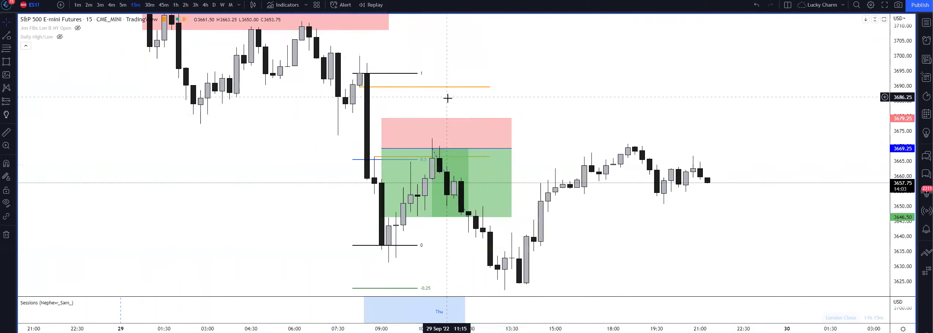
Delete the short position and the Fibonacci retracement from the 29 September sell-off.
left_click(417, 142)
left_click(403, 100)
scroll(399, 113, "down", 3)
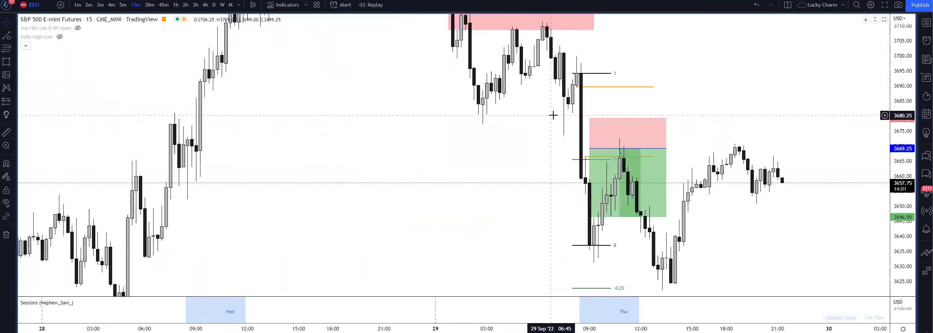
scroll(572, 121, "up", 2)
left_click(573, 130)
left_click(369, 6)
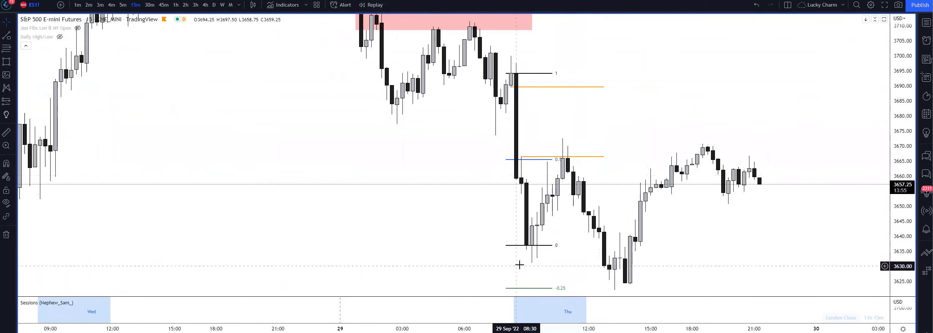
left_click(537, 245)
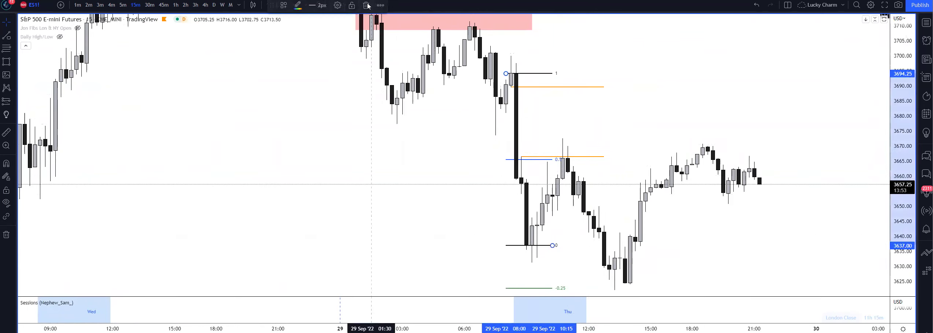
left_click(367, 5)
Switch the chart to the 5-minute timeframe and move the upper orange line to about 3676.25 and the lower one to 3662.00.
scroll(500, 150, "up", 2)
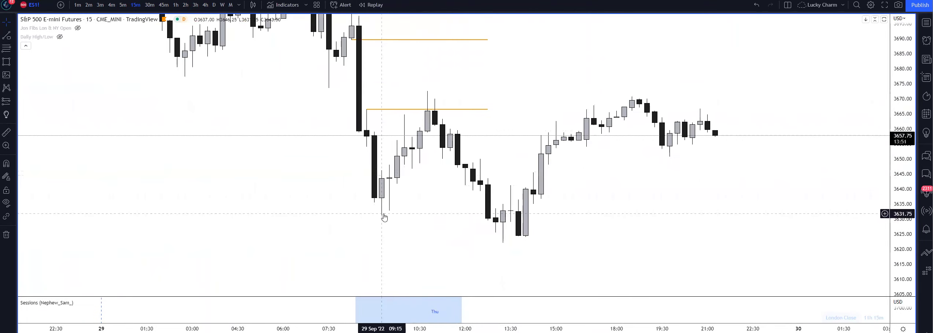
scroll(369, 202, "down", 3)
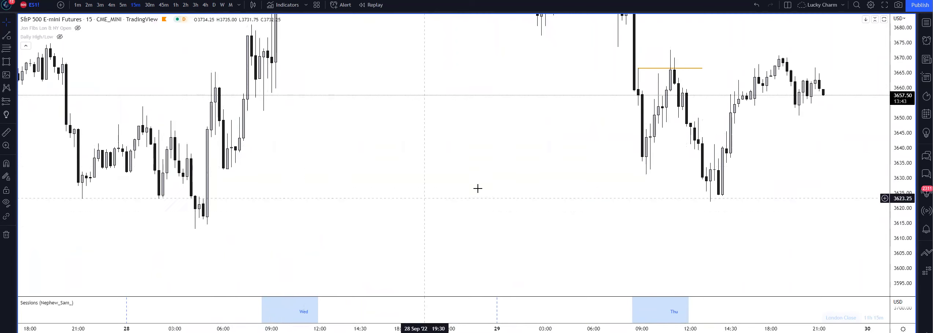
scroll(752, 141, "up", 4)
left_click_drag(752, 142, 638, 173)
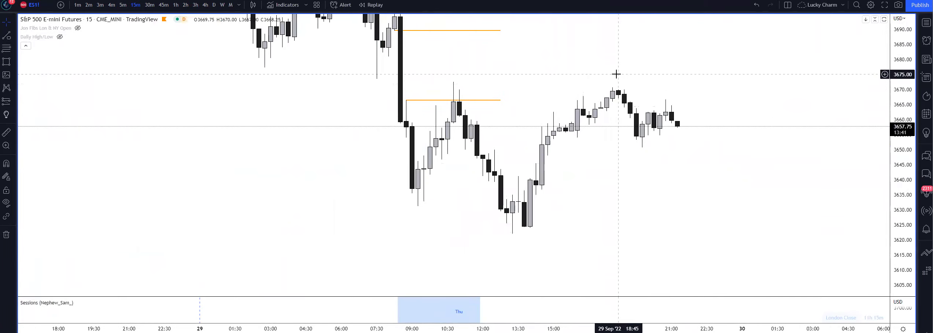
left_click(123, 5)
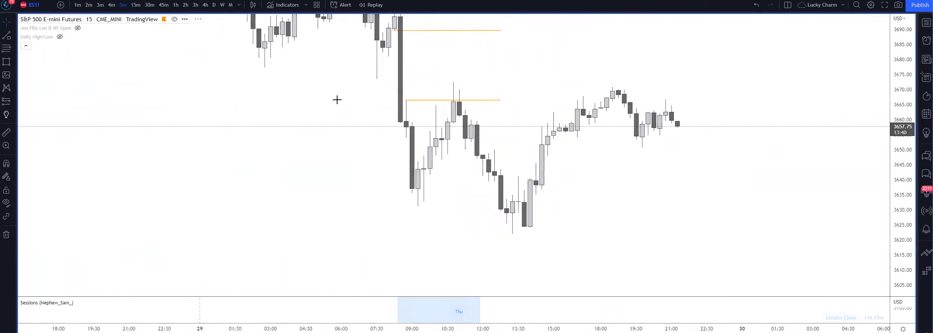
scroll(386, 96, "up", 1)
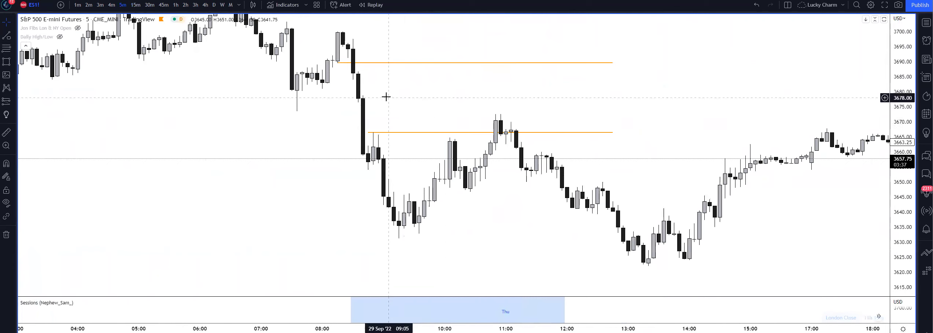
left_click_drag(370, 65, 391, 105)
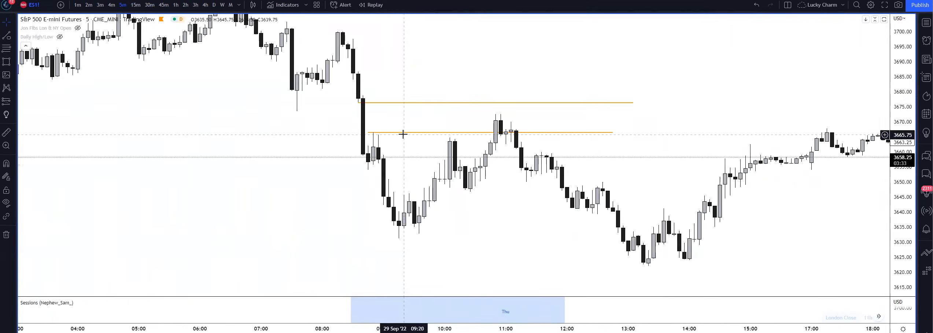
left_click_drag(403, 133, 402, 149)
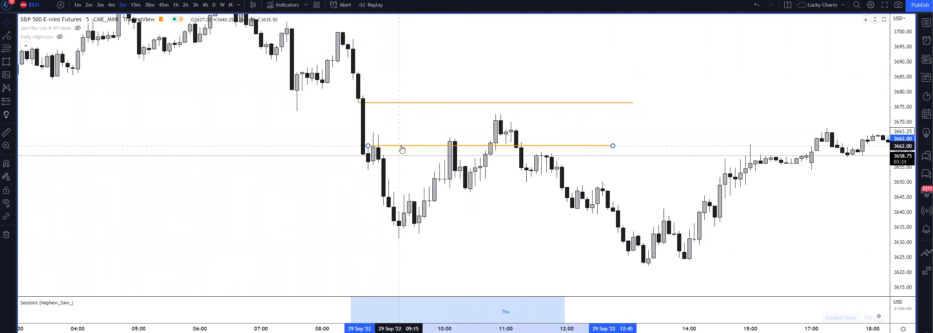
left_click(393, 117)
Draw a red rectangle between 3676.25 and 3666.75 from 29 Sep 08:50 to 12:10, and delete it.
left_click(6, 63)
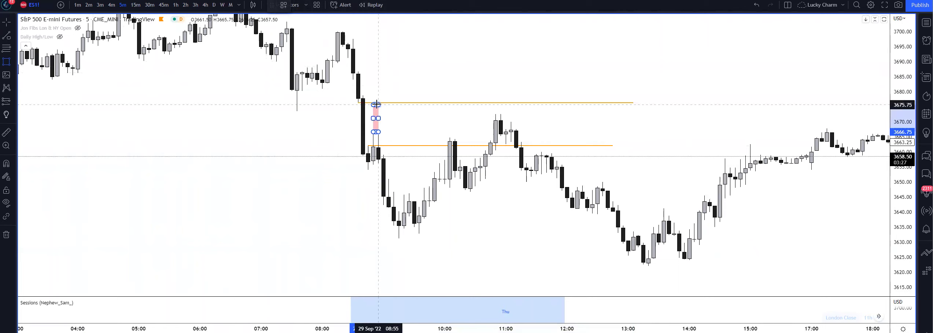
left_click(385, 93)
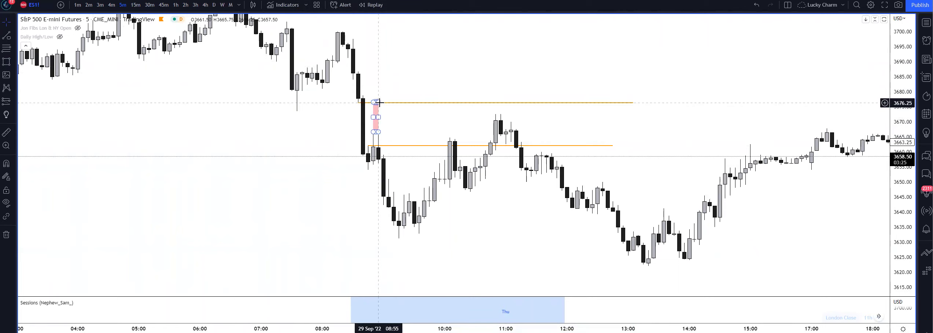
left_click_drag(377, 101, 577, 103)
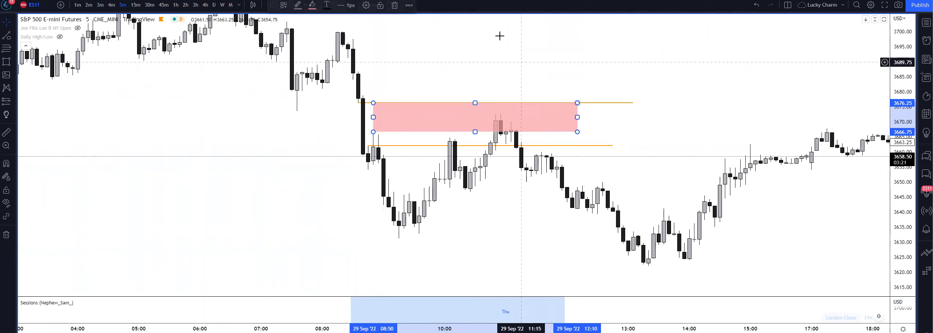
key("Delete")
Switch the chart to the 2-minute timeframe and move the lower orange line to about 3671.25 to fit the sell-off gap.
left_click(88, 5)
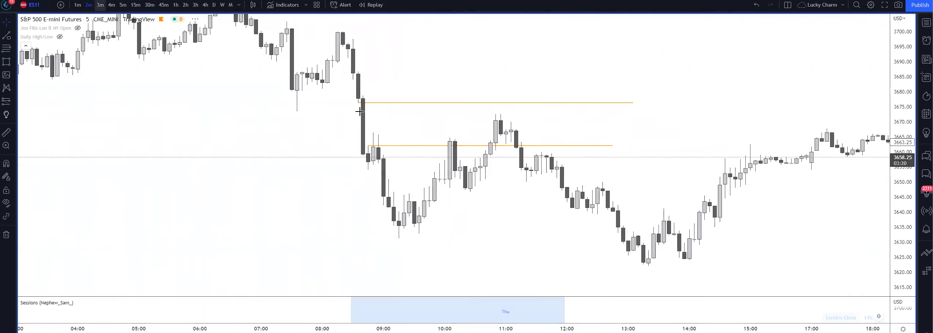
scroll(403, 118, "down", 4)
left_click_drag(375, 118, 715, 123)
scroll(718, 125, "up", 2)
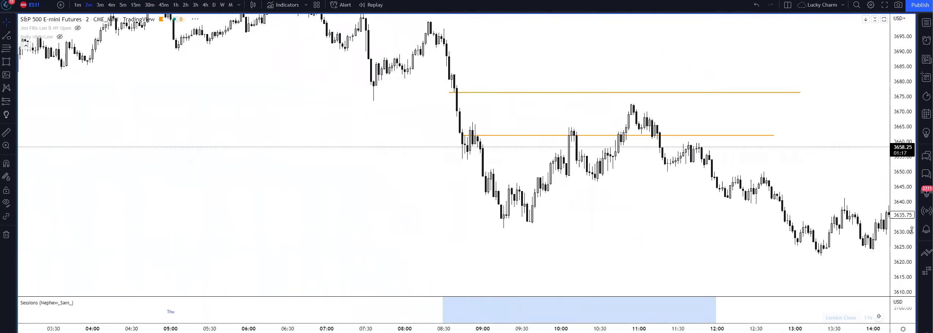
scroll(509, 78, "up", 2)
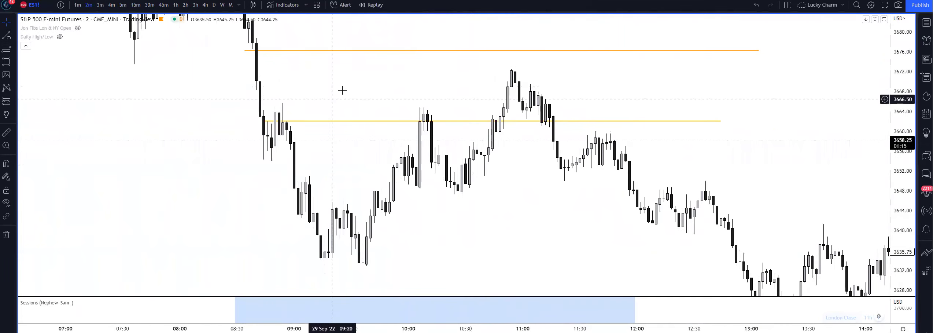
left_click_drag(431, 102, 425, 125)
left_click(306, 145)
left_click_drag(306, 147, 301, 102)
left_click_drag(253, 76, 259, 76)
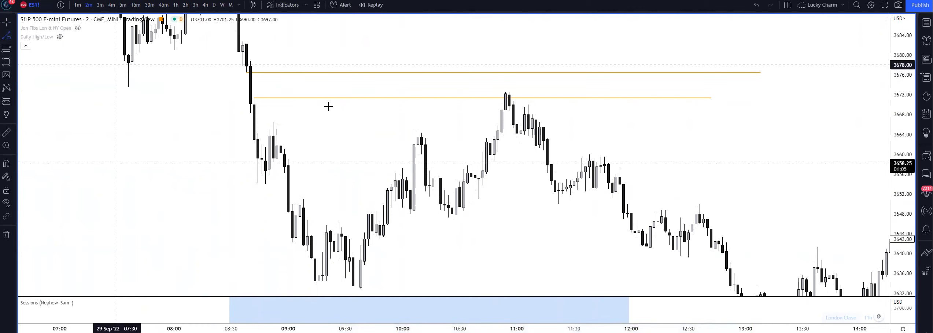
Draw a horizontal trend line at 3664.75 from 29 Sep 10:06 to 10:48 and colour it red.
left_click(414, 130)
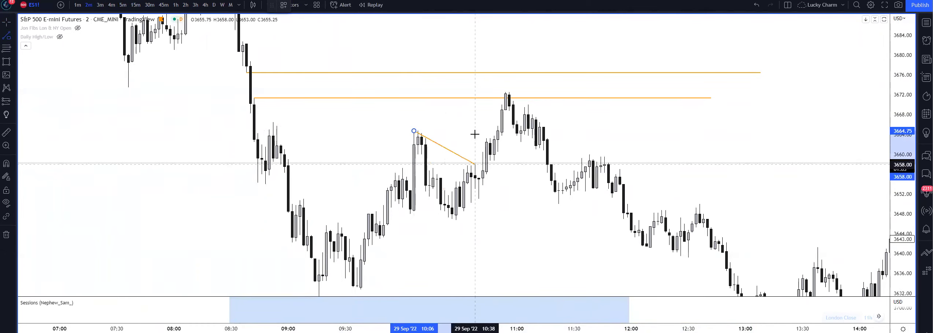
left_click(494, 130)
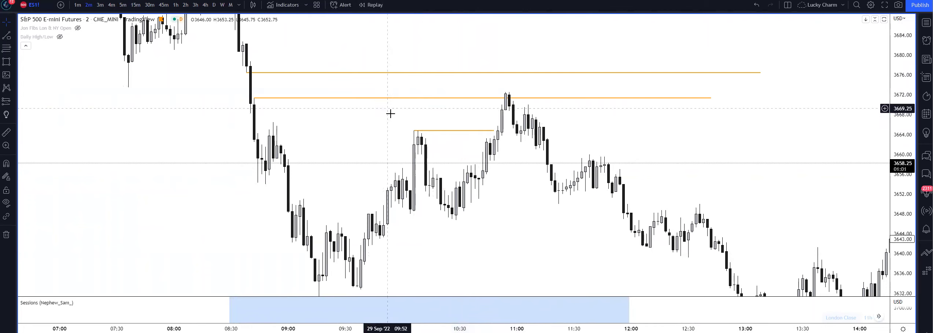
left_click(297, 5)
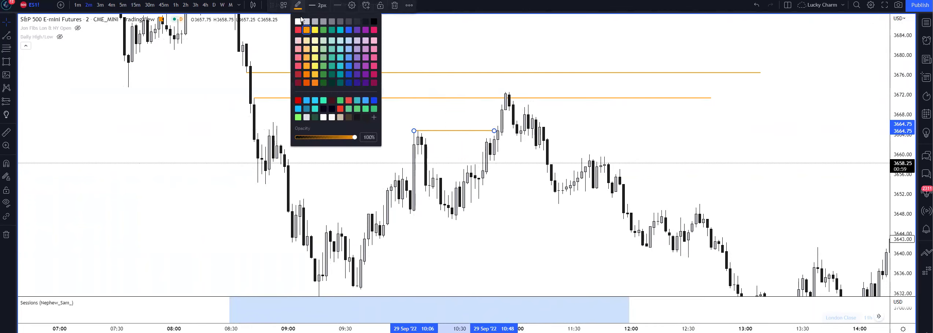
left_click(298, 30)
Draw two red rectangles, one from about 3669 to 3666.75 starting near 10:56, the other from 3660.75 to 3657.75 between 11:14 and 12:06.
scroll(560, 127, "up", 3)
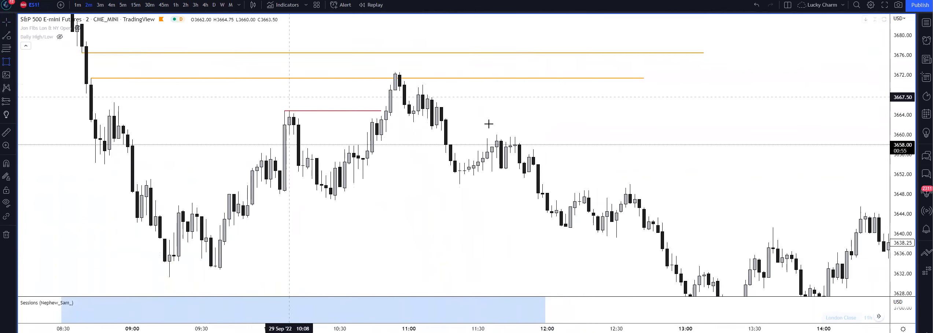
left_click_drag(399, 90, 483, 101)
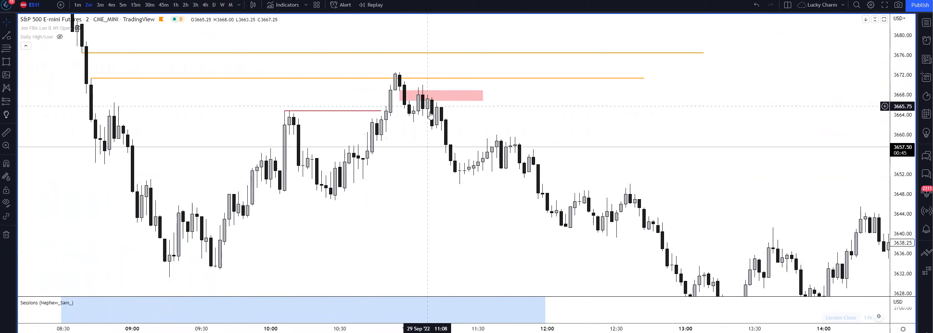
scroll(540, 127, "up", 2)
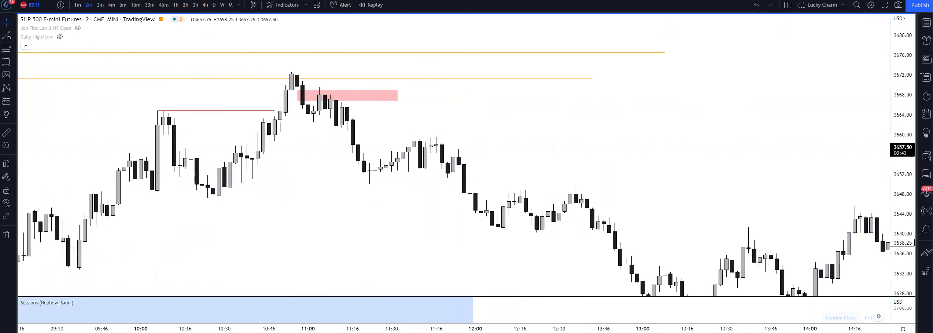
left_click_drag(347, 131, 492, 144)
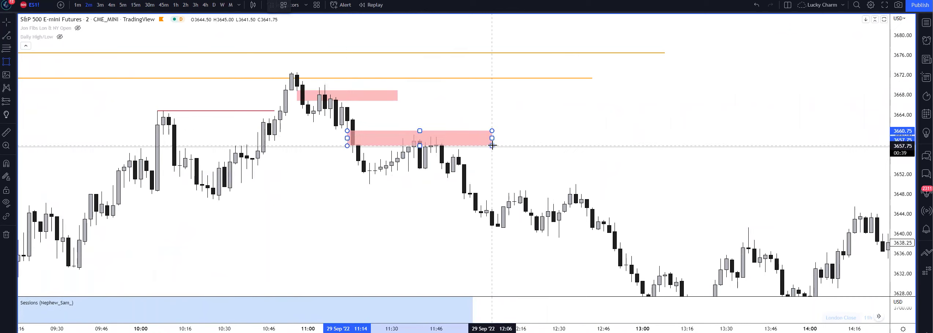
left_click(514, 119)
Draw a third red rectangle from about 3656 to 3654.50, spanning 29 Sep 11:46 to about 12:10.
scroll(550, 136, "down", 2)
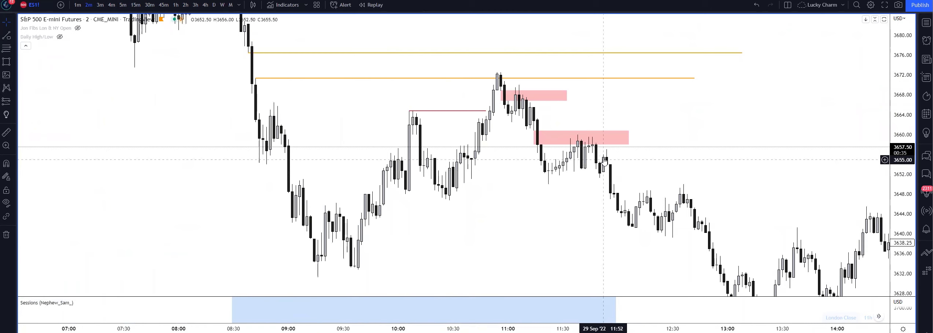
scroll(612, 164, "up", 4)
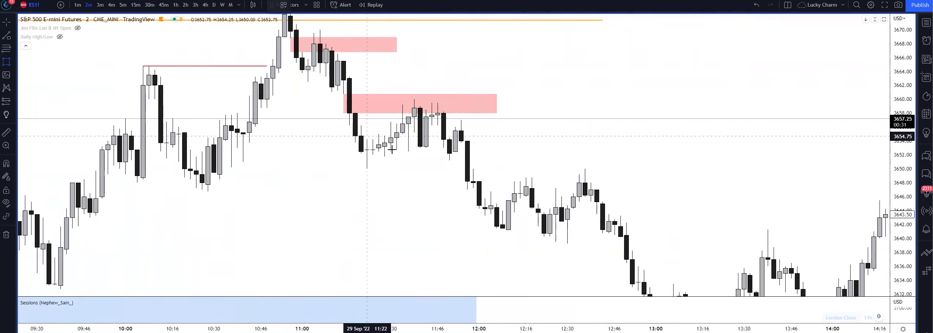
left_click_drag(437, 125, 508, 137)
left_click(507, 137)
left_click_drag(556, 167, 518, 119)
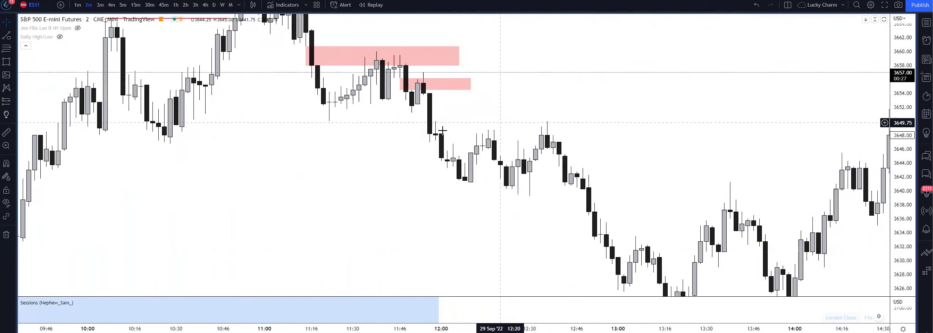
Draw a red rectangle from 3653.75 to about 3650, spanning 29 Sep 11:54 to about 13:00.
left_click(9, 63)
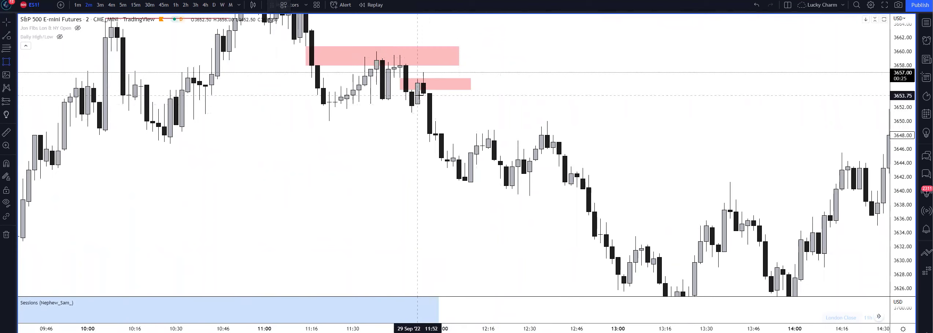
left_click(419, 96)
left_click(619, 141)
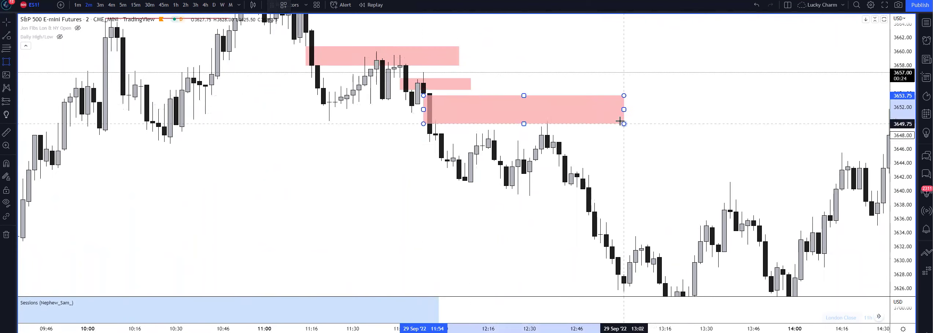
left_click(624, 141)
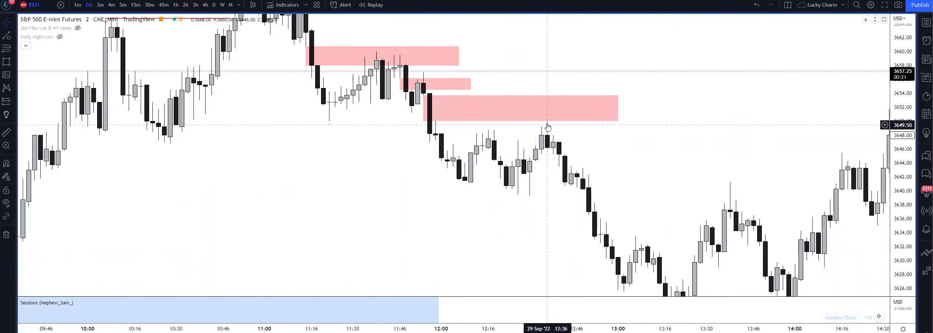
Examine the 2-minute price action around the 29 Sep morning low, the red gap rectangles, the orange lines and the early-afternoon lows.
scroll(637, 100, "down", 4)
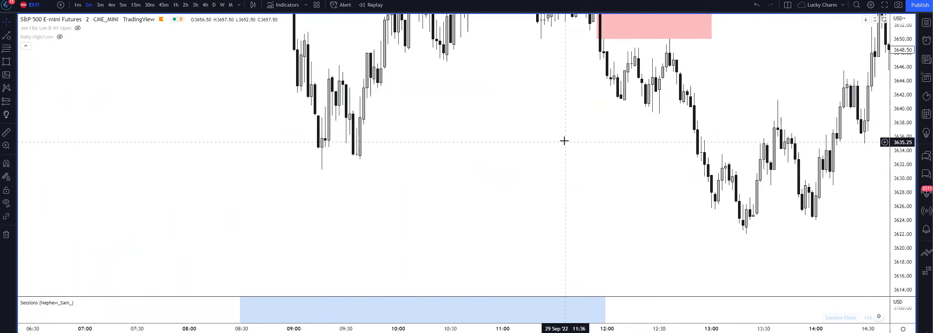
left_click_drag(565, 140, 538, 219)
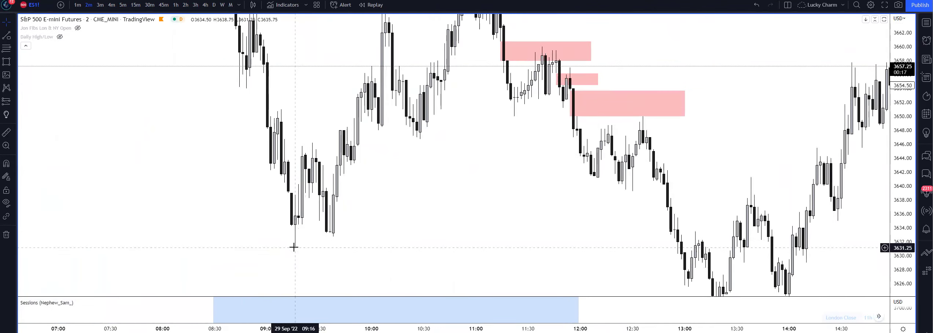
left_click_drag(552, 196, 564, 283)
scroll(623, 231, "up", 3)
left_click_drag(725, 216, 758, 180)
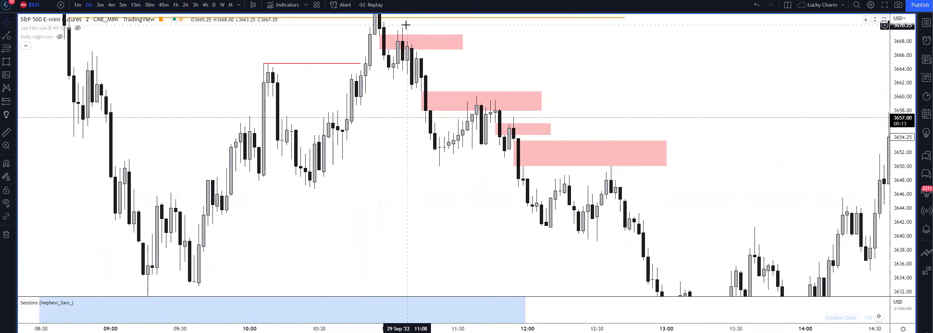
left_click_drag(898, 134, 843, 186)
scroll(692, 108, "down", 2)
left_click_drag(692, 109, 671, 112)
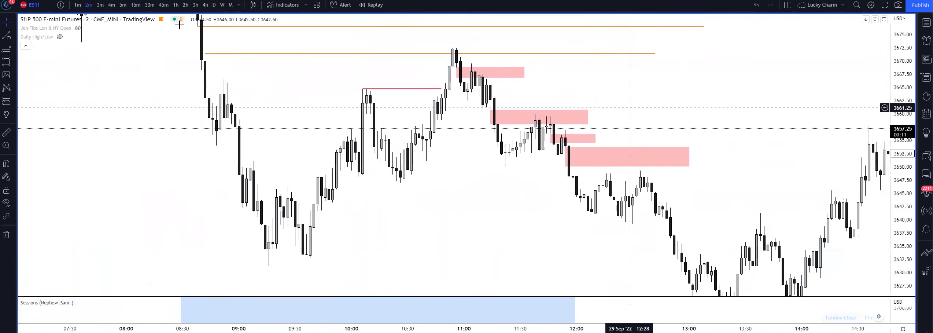
Switch the chart to the 1-minute timeframe and shift the red trend line at 3664.75 slightly later in time.
left_click(77, 5)
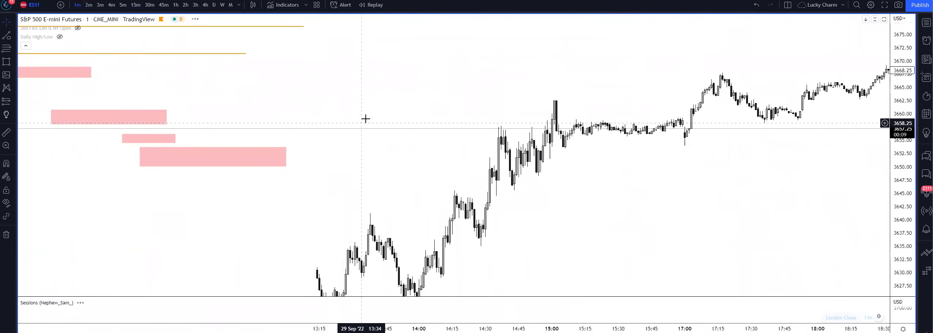
scroll(660, 112, "up", 2)
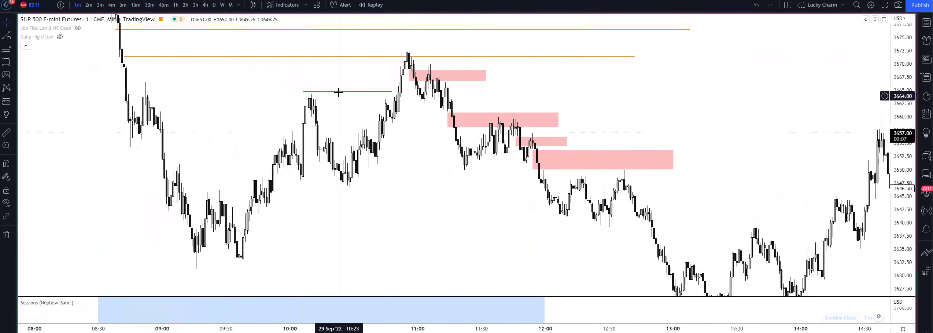
left_click_drag(331, 95, 333, 95)
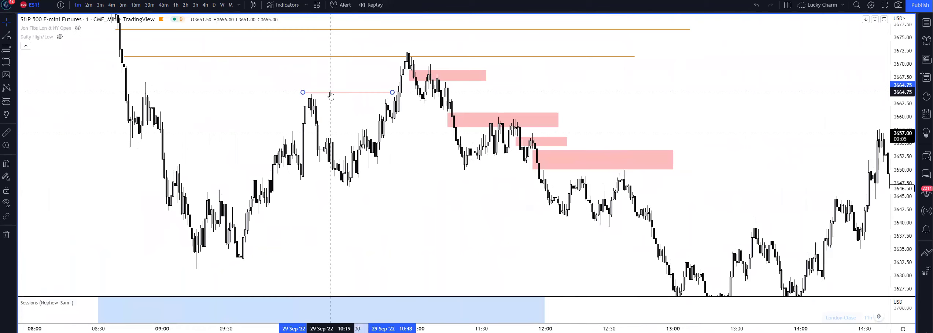
left_click(331, 84)
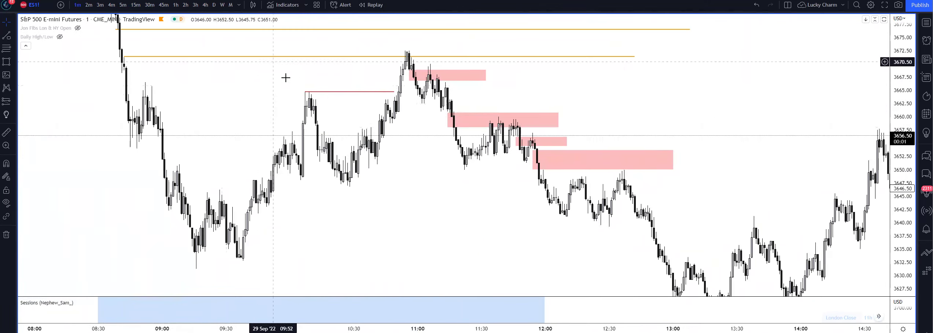
Switch the chart to the 5-minute timeframe and move the lower orange line to 3666.50.
left_click(123, 5)
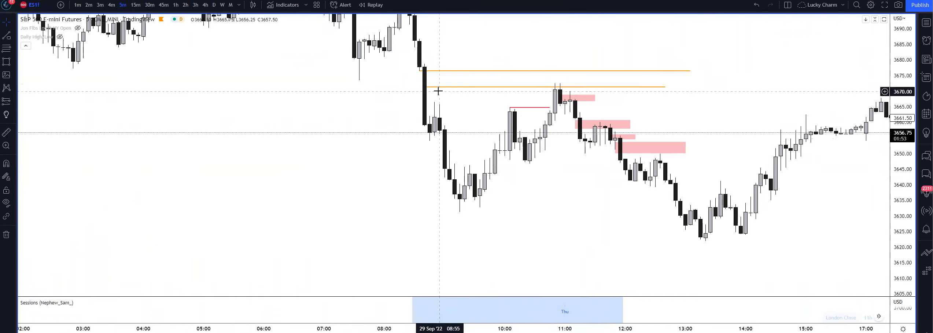
left_click_drag(441, 88, 443, 103)
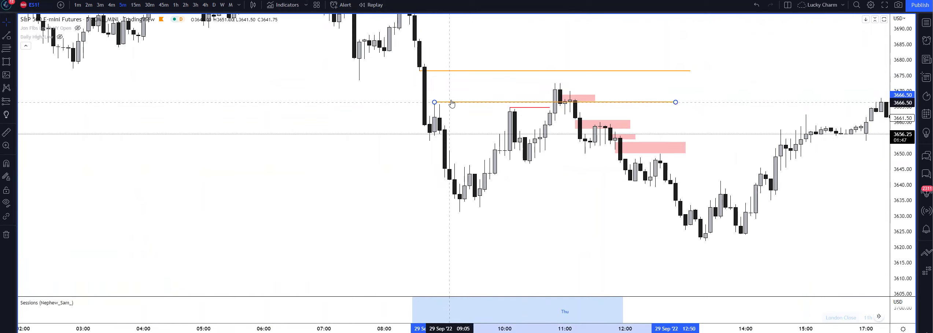
Delete the red gap rectangles on the 29 Sep sell-off.
left_click(590, 99)
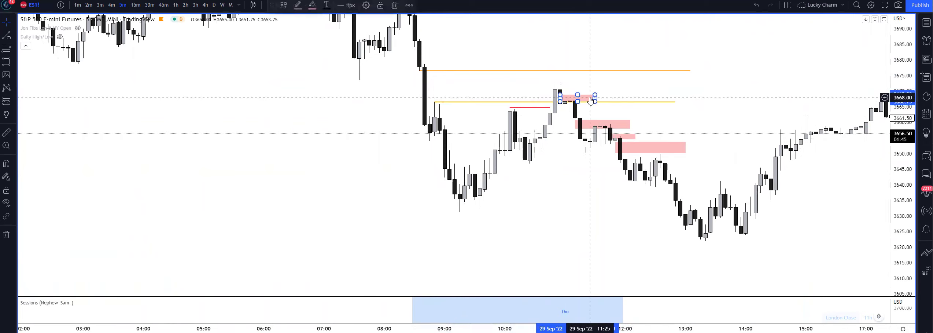
key("Delete")
left_click(609, 124)
key("Delete")
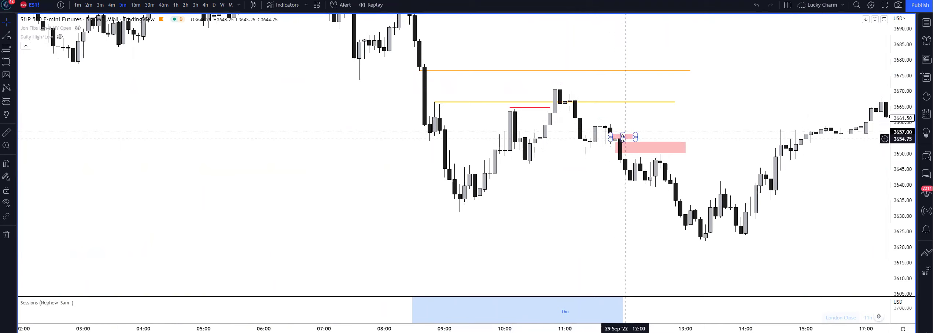
left_click(623, 136)
key("Delete")
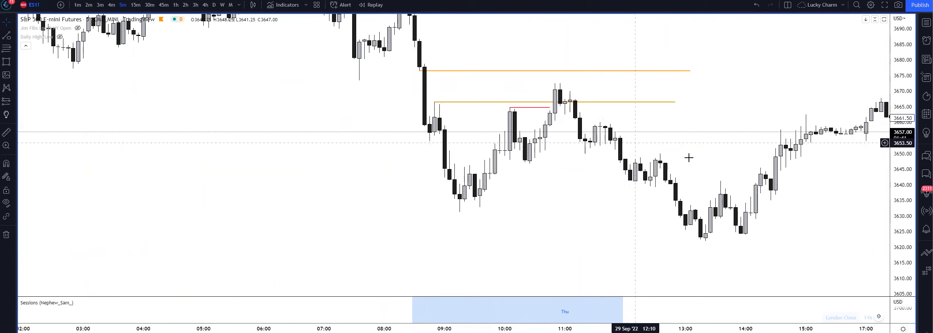
Switch the chart to the 1-hour timeframe and delete both orange lines at the 29 Sep sell-off gap.
left_click_drag(902, 172, 902, 130)
scroll(674, 131, "up", 3)
left_click_drag(610, 124, 347, 79)
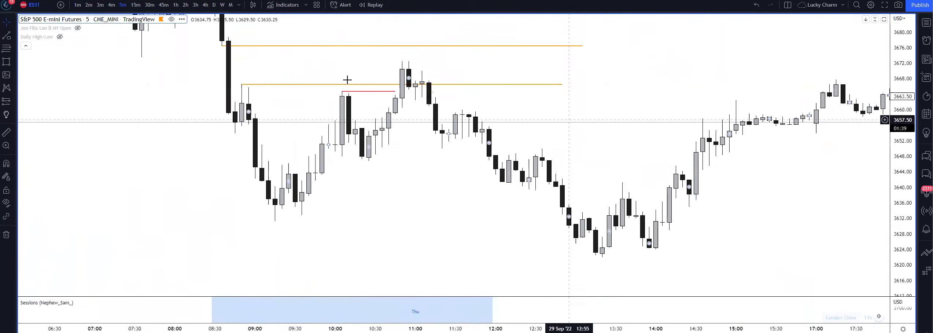
left_click(176, 5)
left_click_drag(899, 147, 832, 234)
left_click_drag(804, 216, 332, 183)
scroll(433, 179, "up", 5)
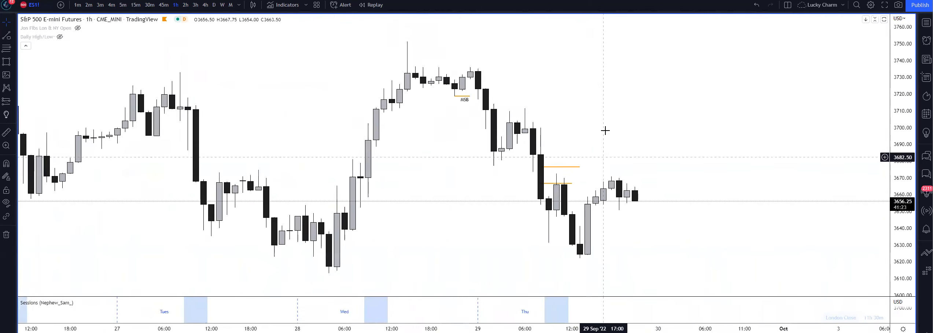
left_click(458, 122)
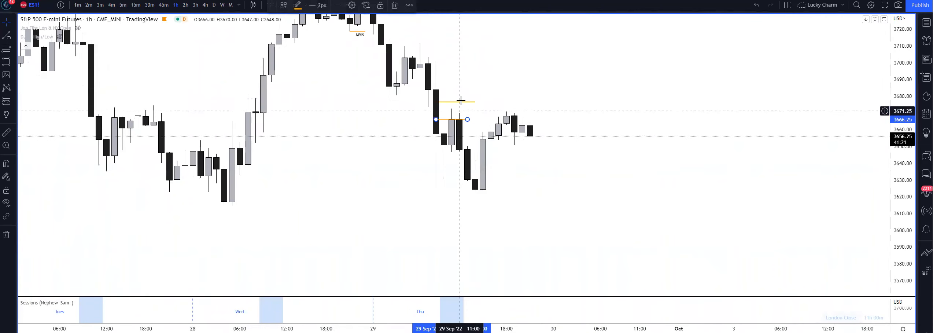
key("Delete")
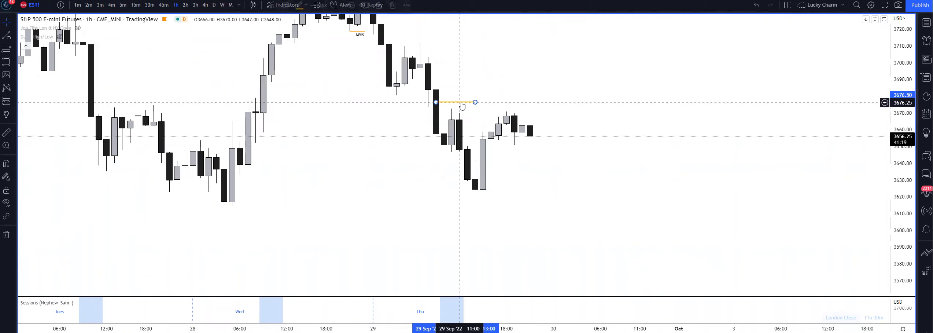
left_click(462, 99)
key("Delete")
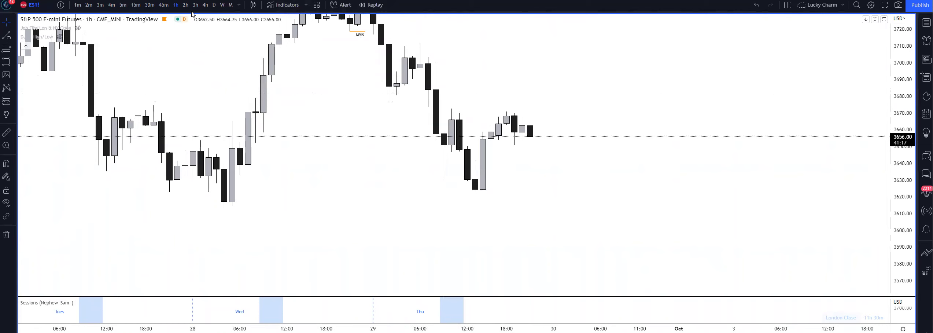
Switch the chart to the 4-hour timeframe and change the symbol to US500.
left_click(205, 5)
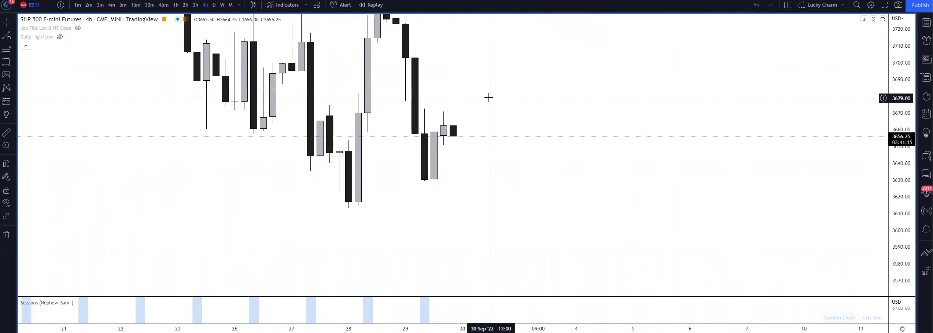
key("Up")
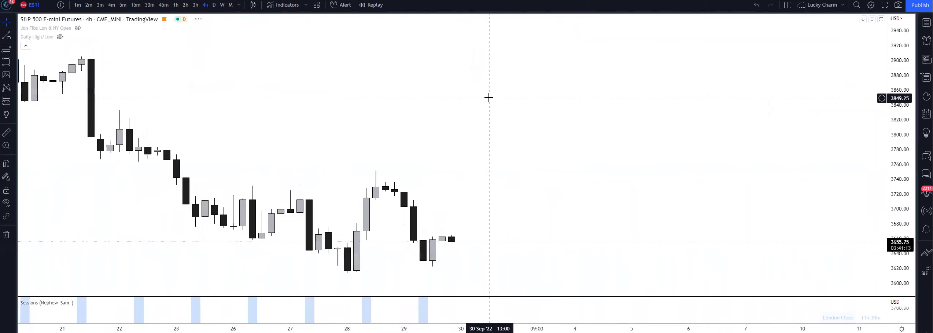
key("Up")
left_click_drag(442, 112, 536, 41)
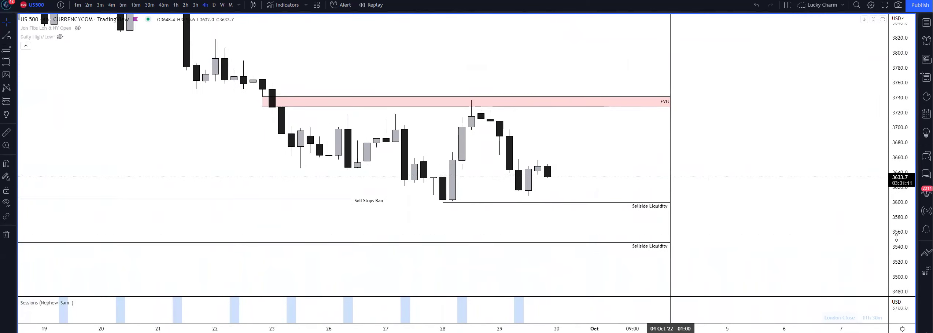
scroll(540, 152, "up", 3)
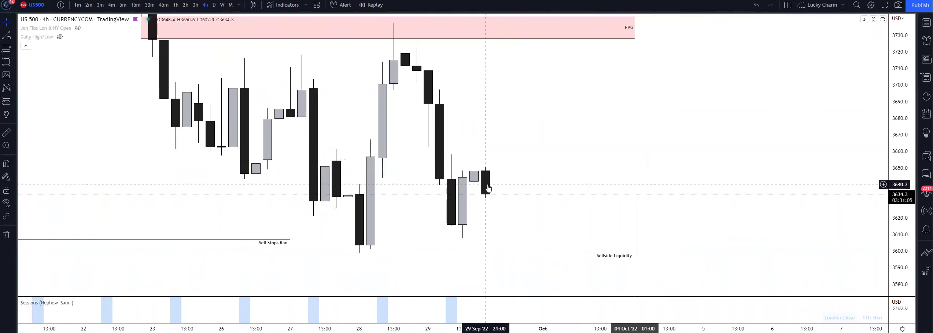
Switch the US500 chart to the 1-hour timeframe and draw a Fibonacci retracement from the 28 Sep 23:00 high at 3721.3 down to 3608.0.
left_click(214, 5)
left_click(205, 4)
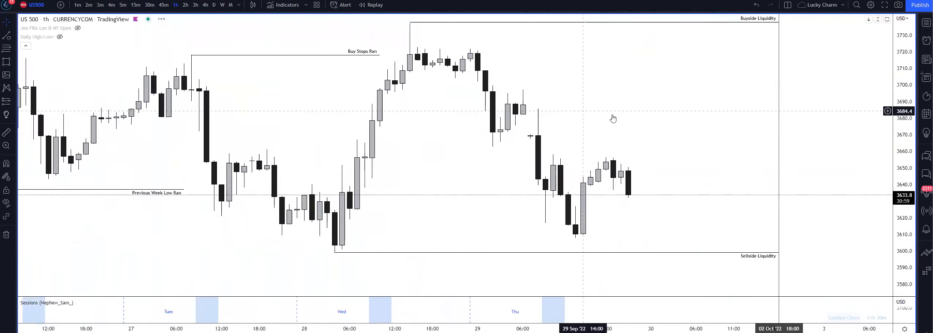
left_click(8, 51)
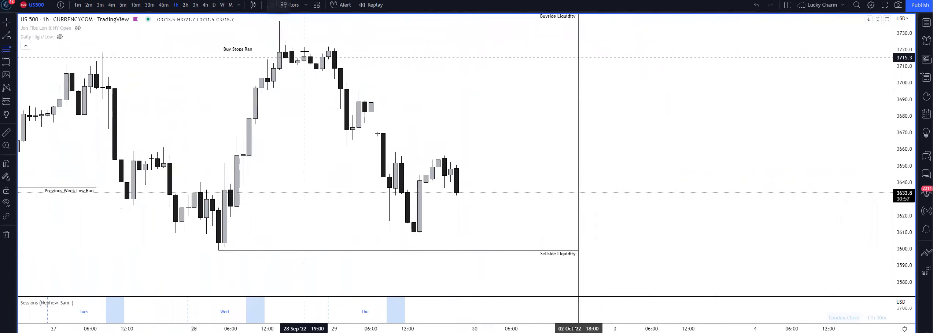
left_click(468, 235)
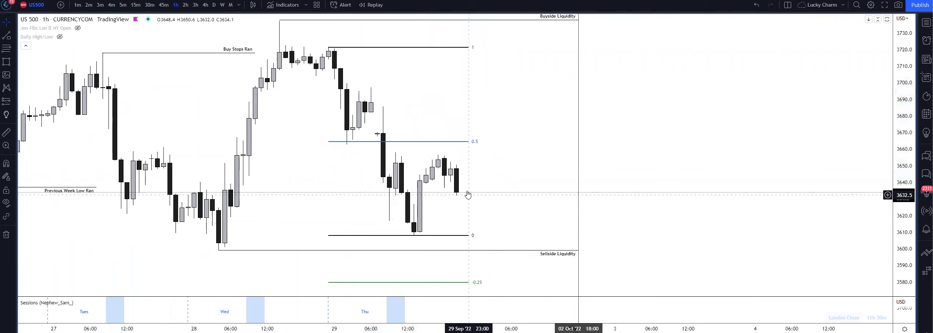
left_click(461, 146)
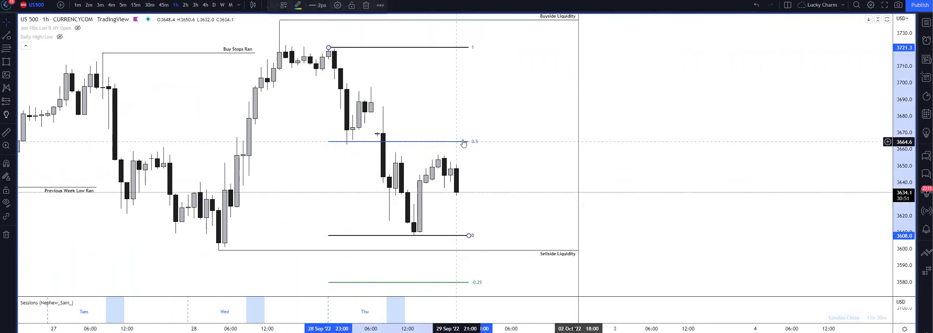
left_click(363, 58)
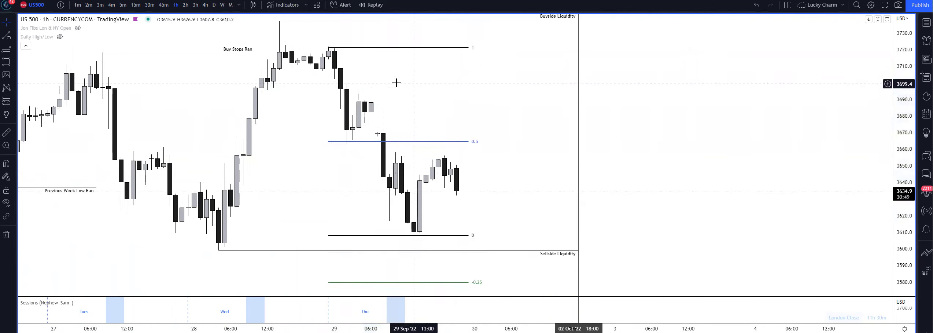
Re-anchor the Fibonacci retracement with its 0 level at 3599.3 on the sellside liquidity line and its 1 level on the buyside liquidity line.
left_click_drag(328, 47, 329, 47)
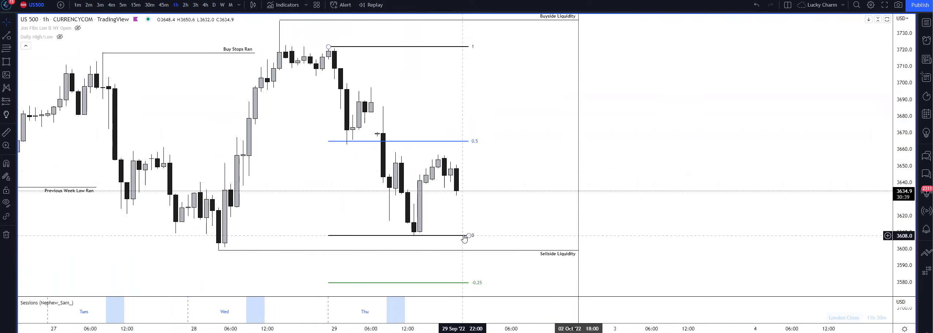
left_click_drag(469, 235, 481, 250)
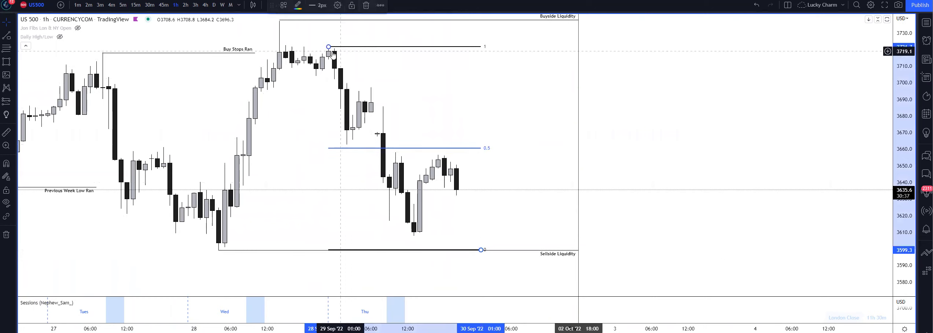
left_click_drag(328, 46, 322, 20)
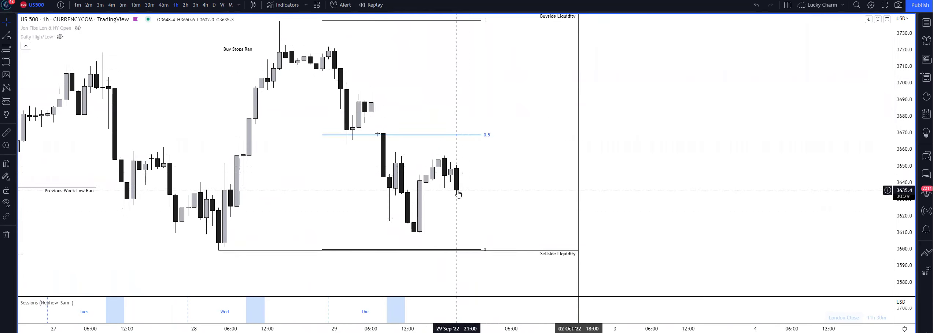
Delete the Fibonacci retracement and bring the lower sellside liquidity line into view.
left_click(479, 251)
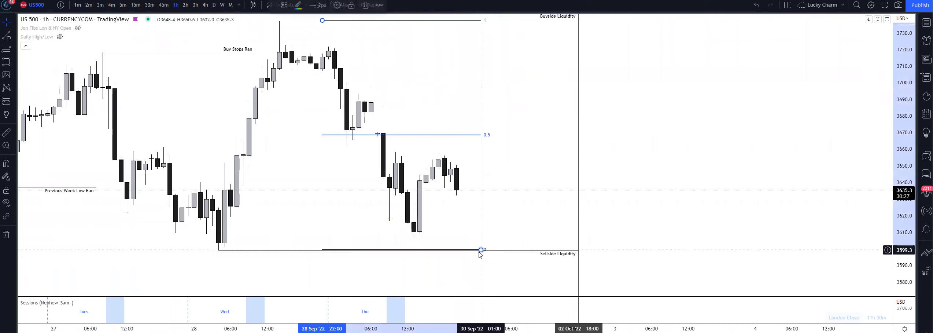
key("Delete")
left_click_drag(483, 218, 438, 129)
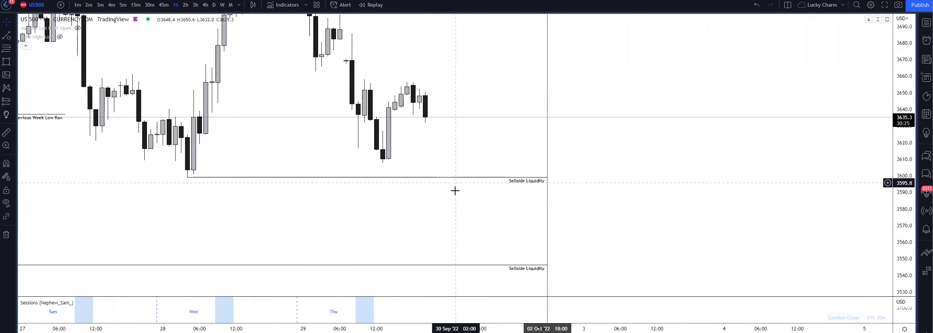
Draw a V-shaped price path with two trend lines, from about 3633 down through the upper sellside liquidity line to 3580.3, then up to about 3642.
left_click(6, 35)
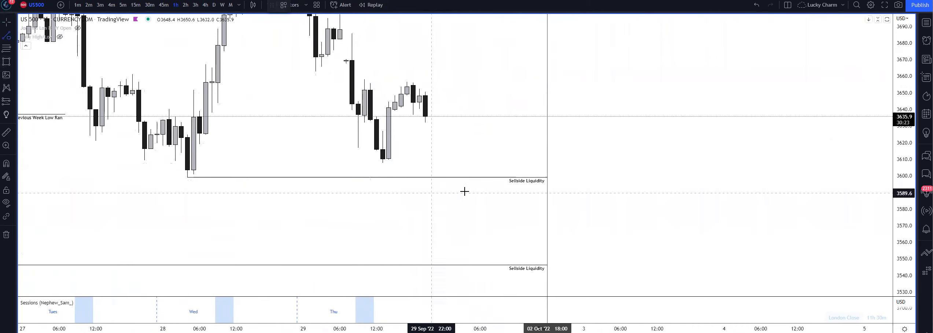
left_click_drag(466, 171, 481, 207)
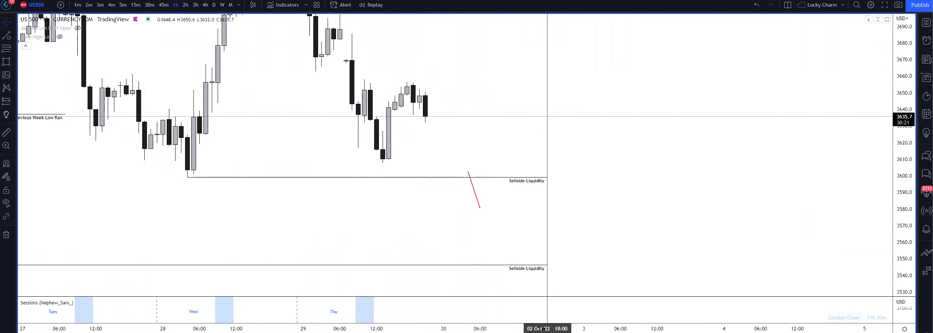
left_click(6, 36)
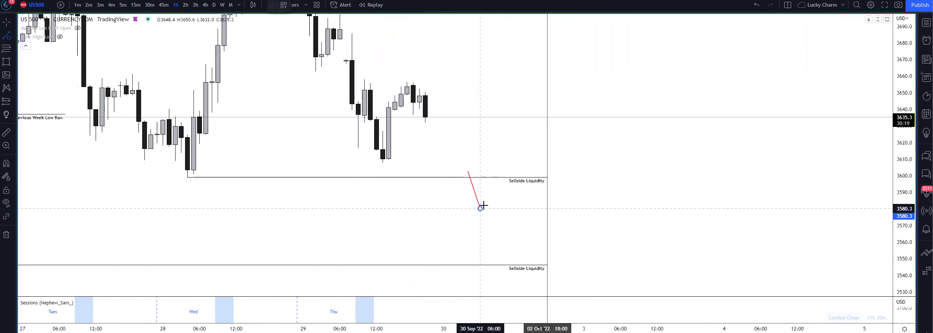
left_click_drag(480, 208, 504, 129)
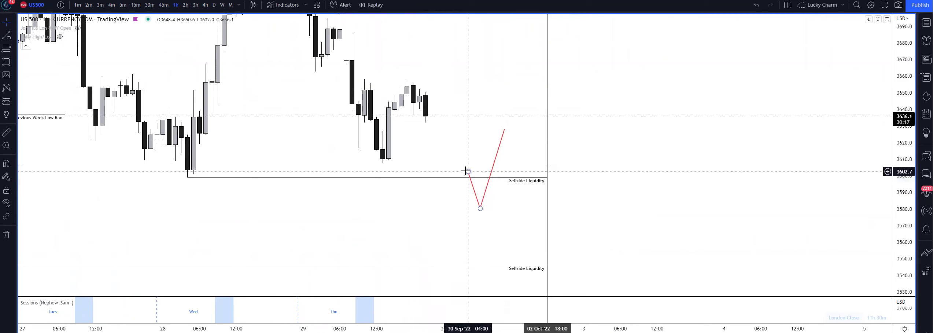
left_click_drag(469, 171, 444, 120)
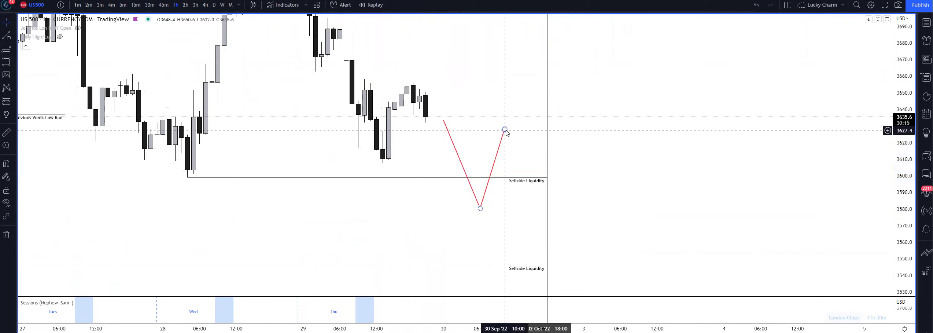
left_click_drag(505, 130, 523, 106)
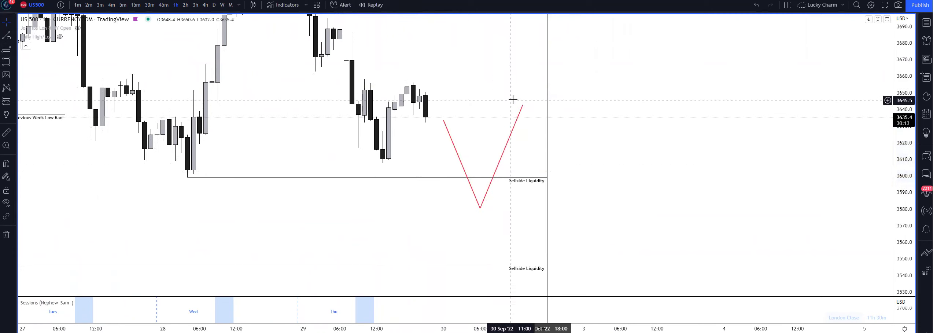